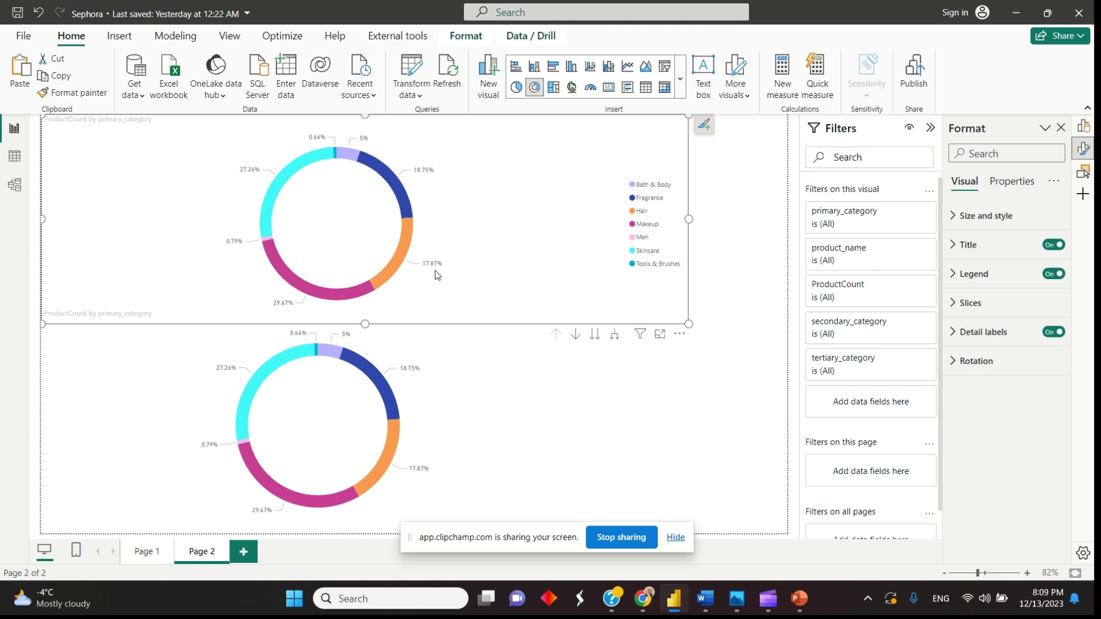
Bring up the Transform data options from the Home ribbon.
{"action": "left_click", "coordinate": [408, 94]}
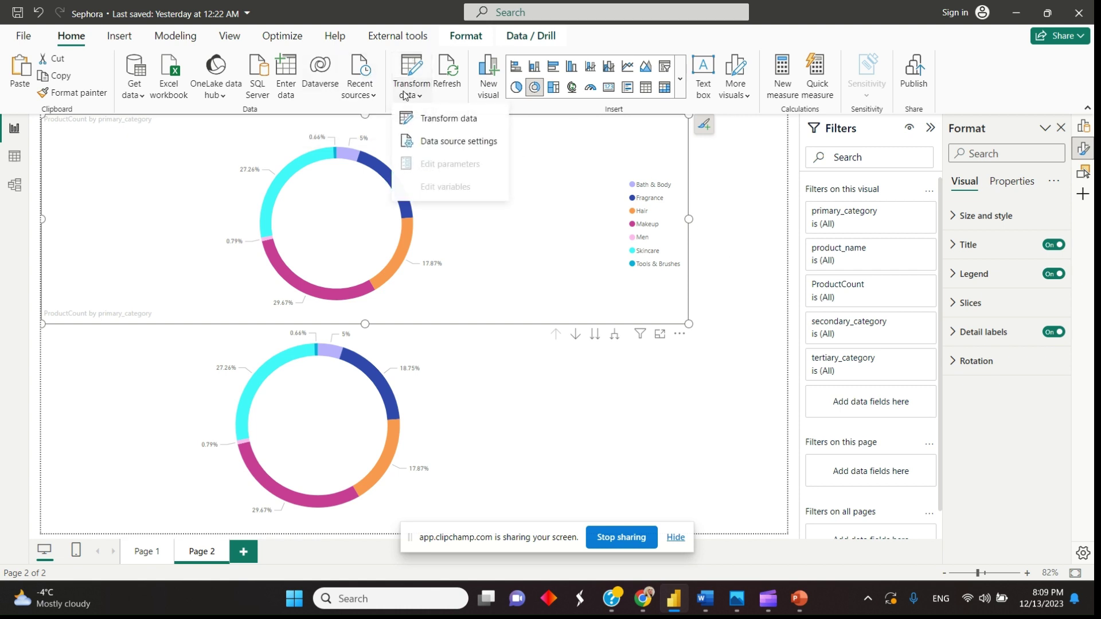
In the Power Query Editor, duplicate the product_info query and rename the copy Legend.
{"action": "left_click", "coordinate": [423, 121]}
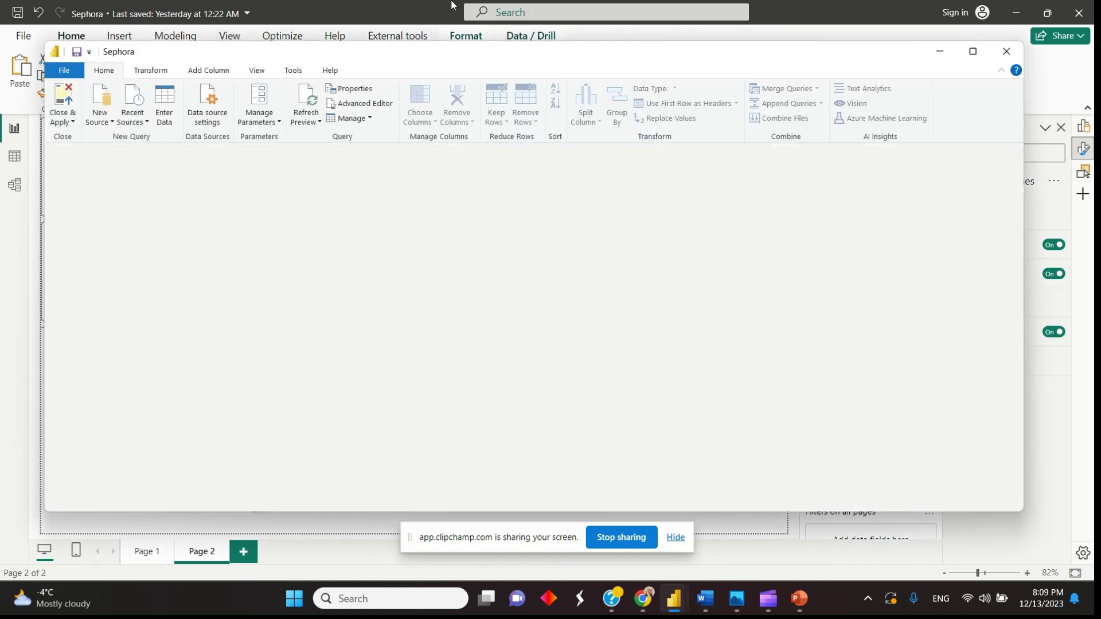
{"action": "left_click", "coordinate": [105, 253]}
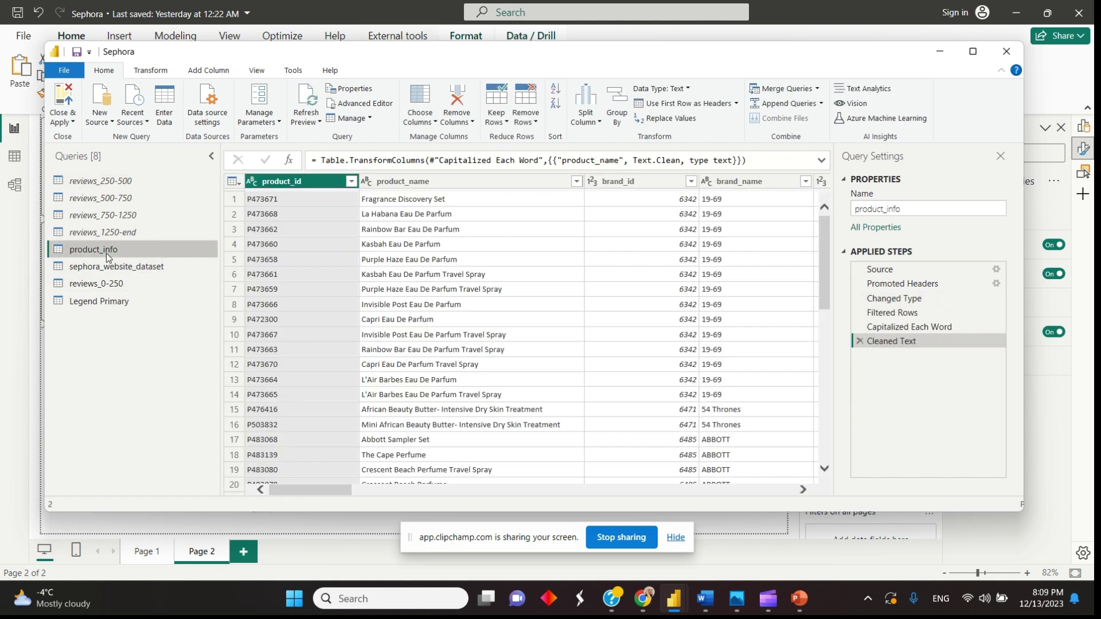
{"action": "right_click", "coordinate": [105, 252]}
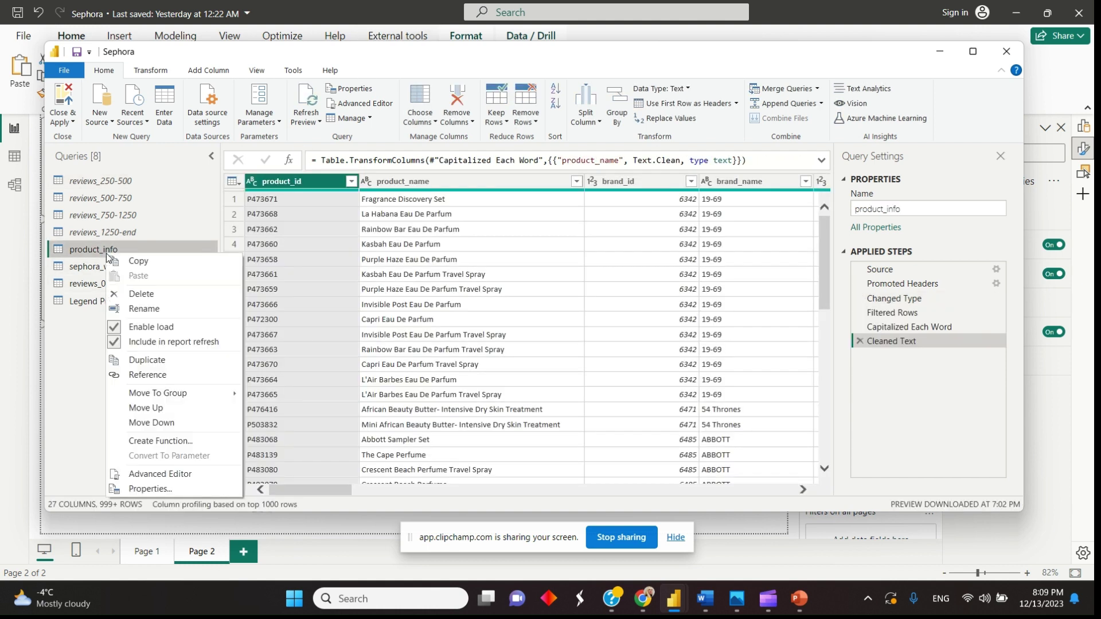
{"action": "left_click", "coordinate": [133, 362]}
{"action": "right_click", "coordinate": [124, 319]}
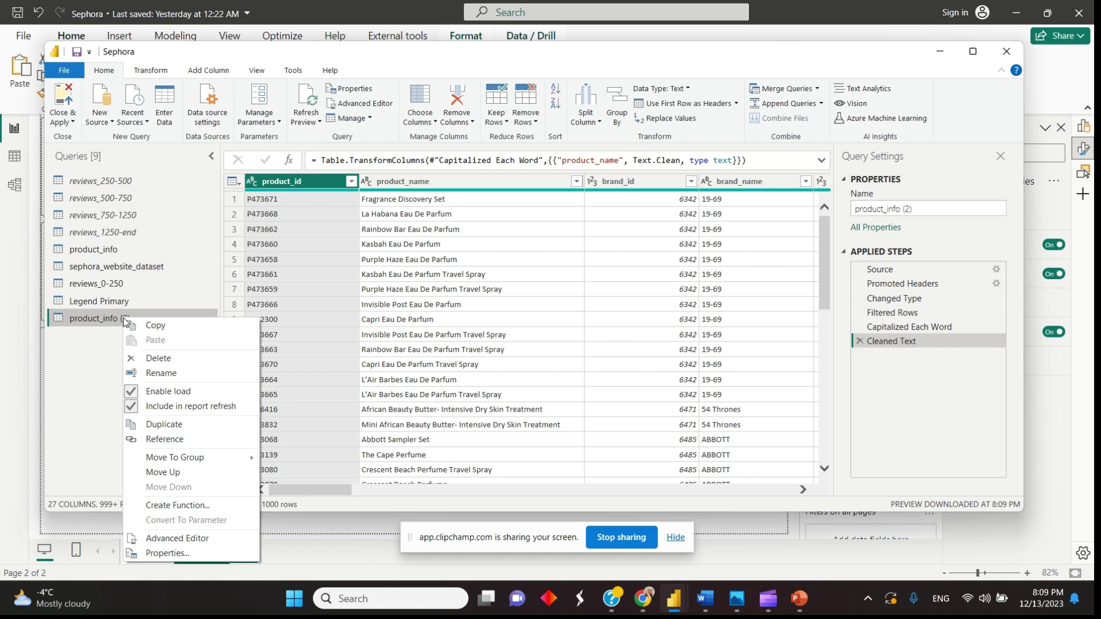
{"action": "left_click", "coordinate": [143, 374]}
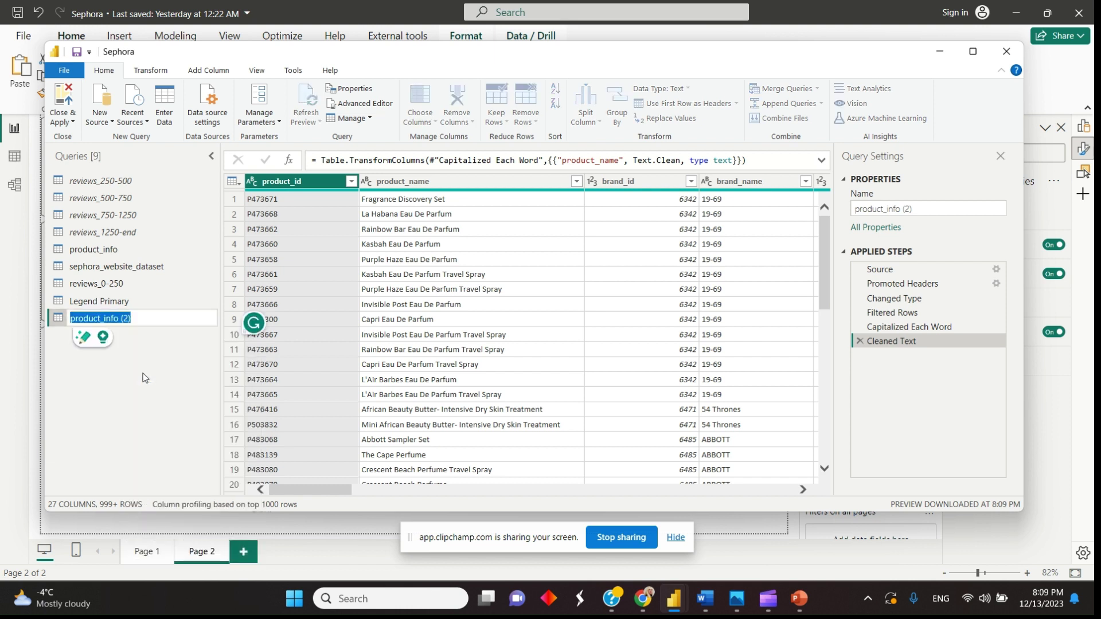
{"action": "type", "text": "Legend"}
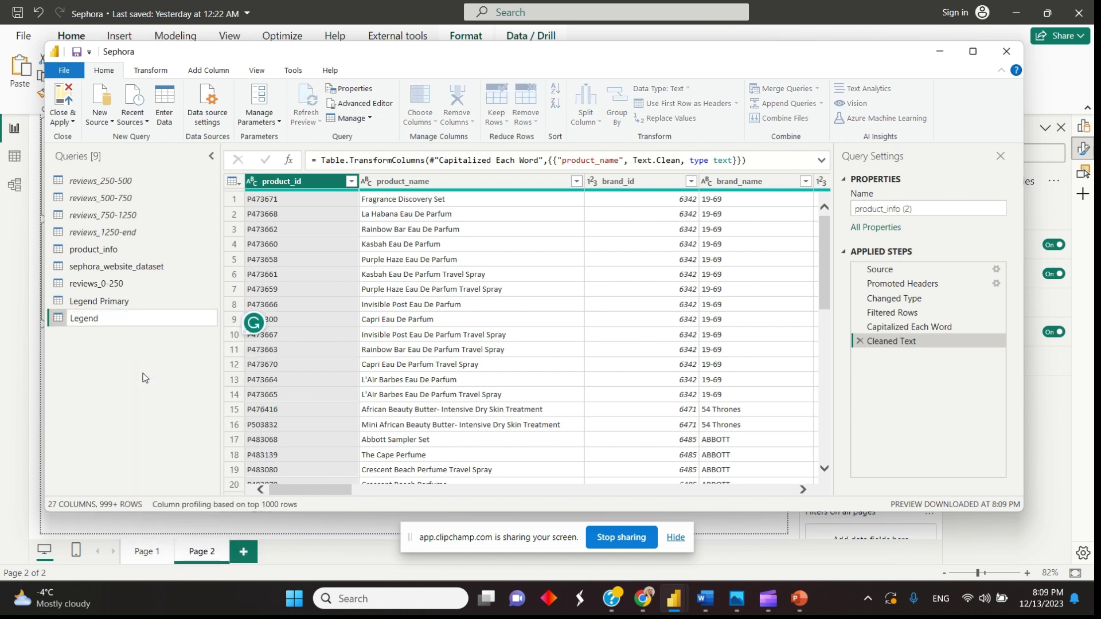
{"action": "key", "text": "Return"}
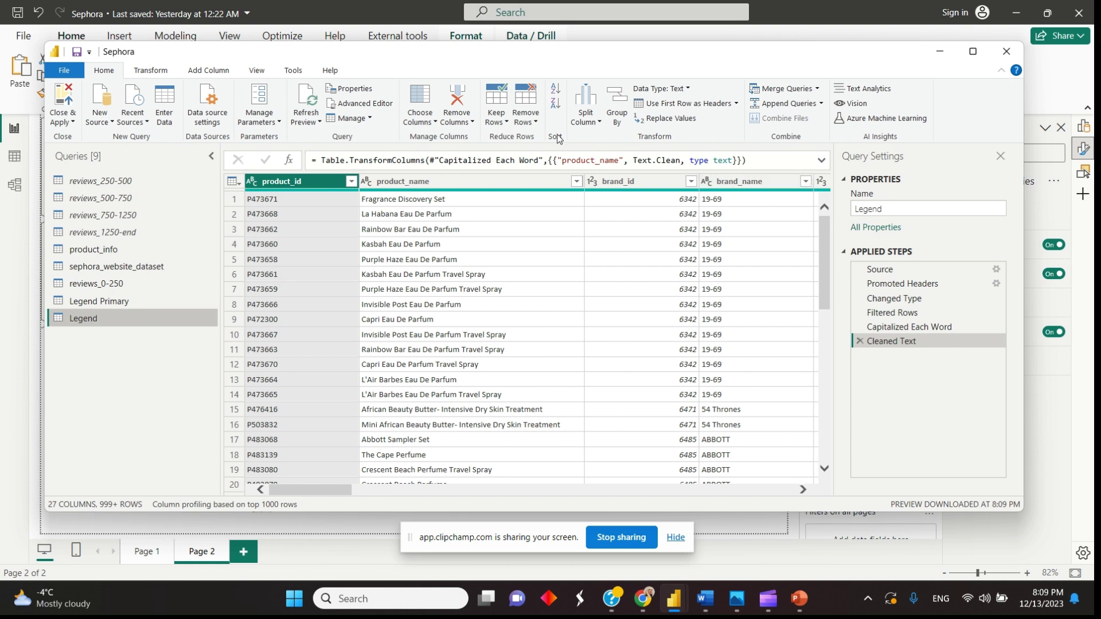
Jump to primary_category in the Legend query and remove all other columns.
{"action": "left_click", "coordinate": [433, 122]}
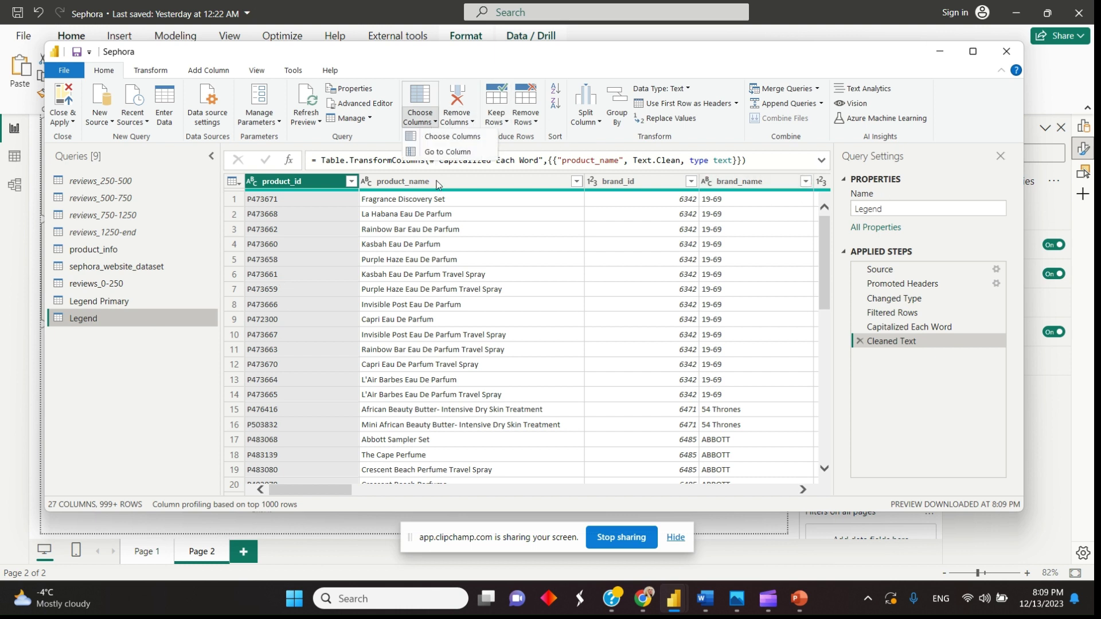
{"action": "left_click", "coordinate": [448, 152]}
{"action": "type", "text": "ri"}
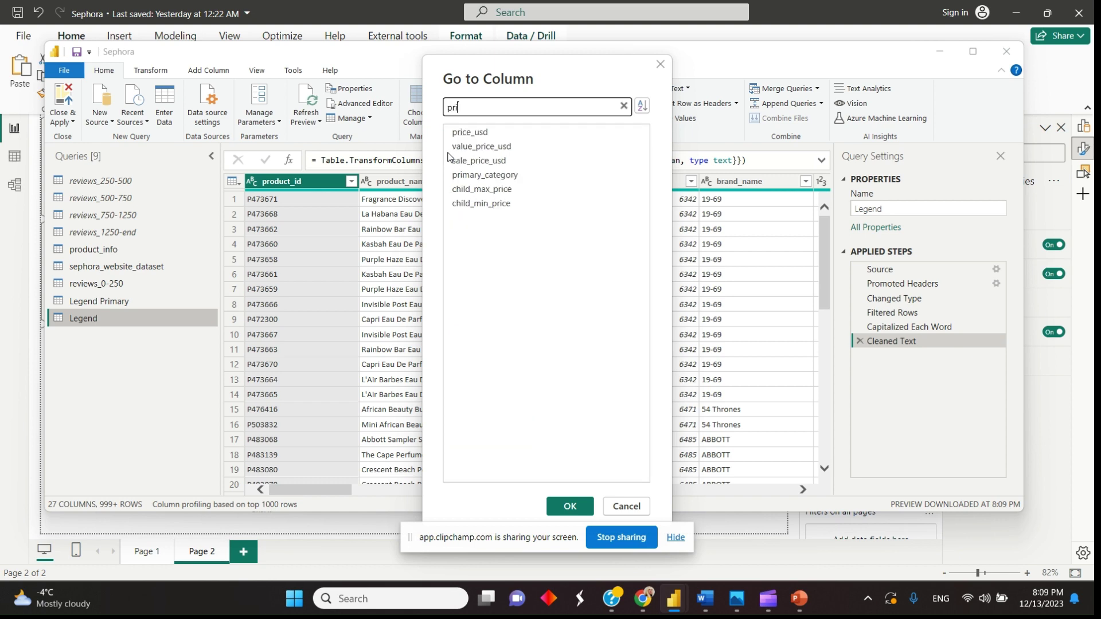
{"action": "left_click", "coordinate": [467, 176]}
{"action": "left_click", "coordinate": [554, 506]}
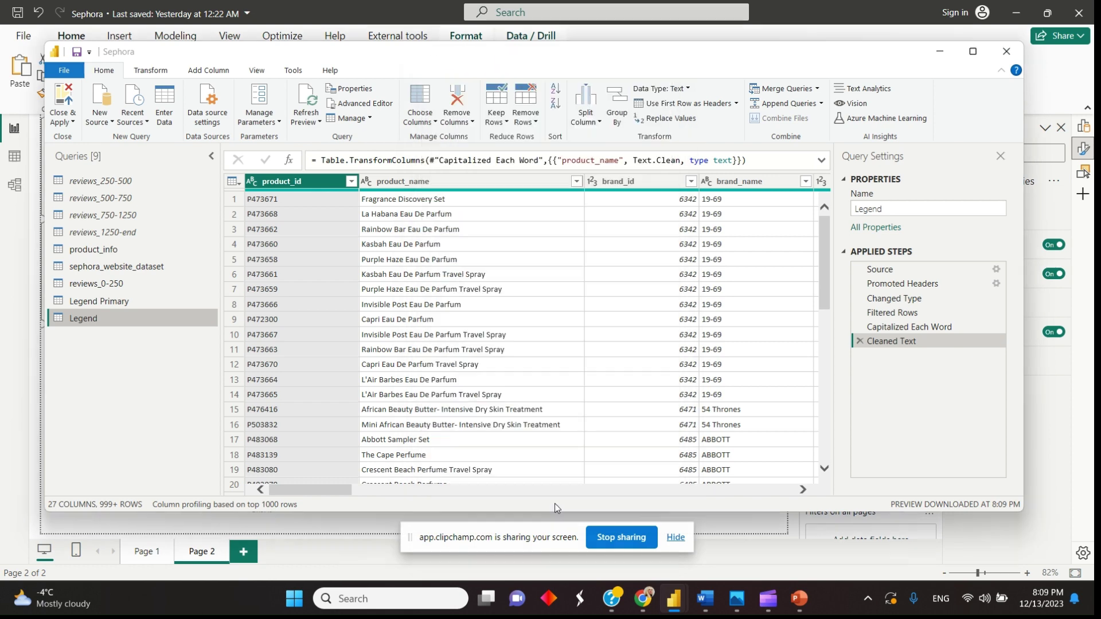
{"action": "right_click", "coordinate": [736, 181]}
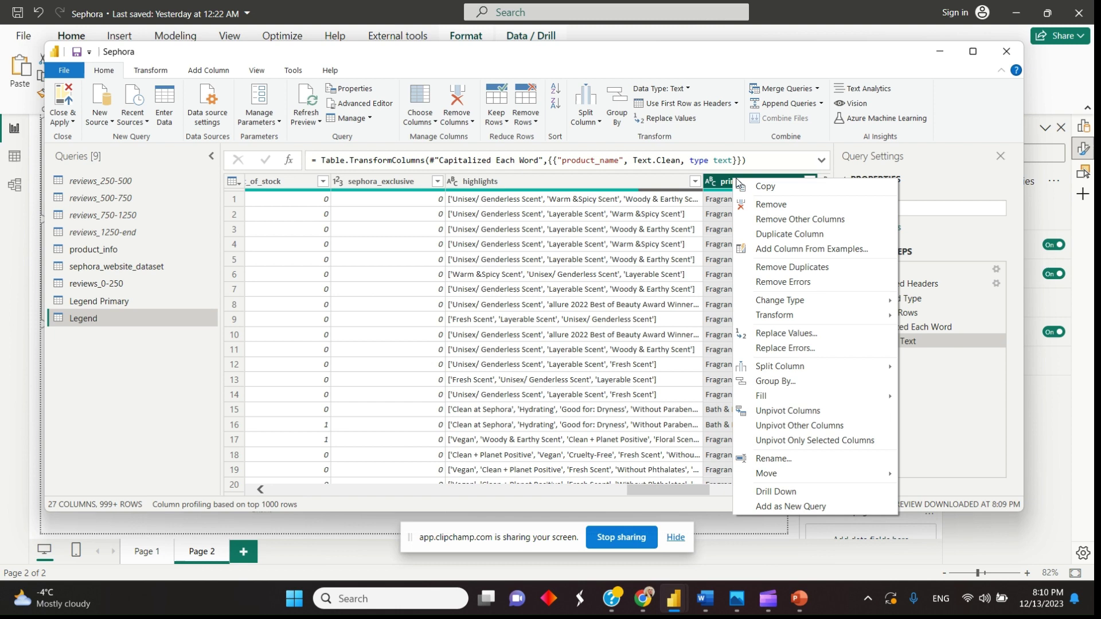
{"action": "left_click", "coordinate": [760, 220]}
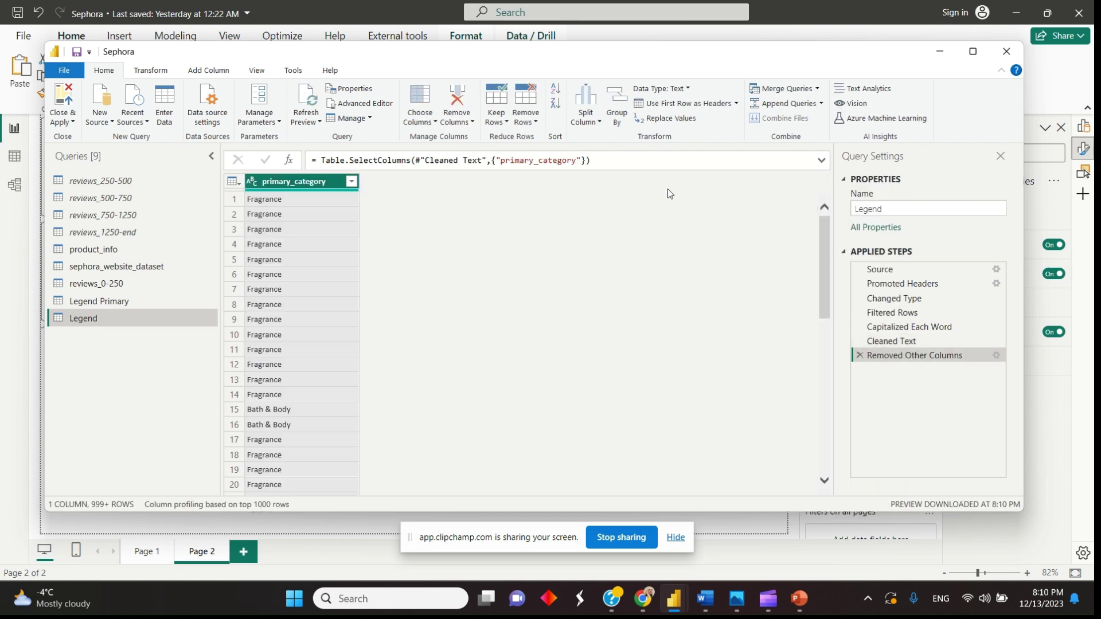
Remove duplicate primary_category rows, then close and apply the query changes.
{"action": "right_click", "coordinate": [328, 182]}
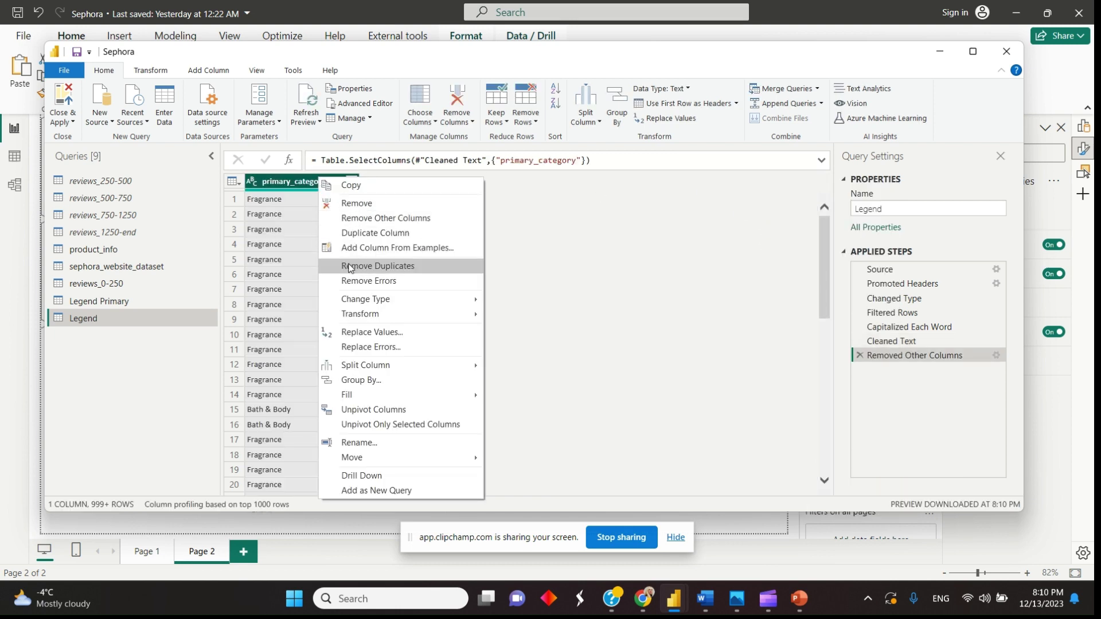
{"action": "left_click", "coordinate": [394, 266]}
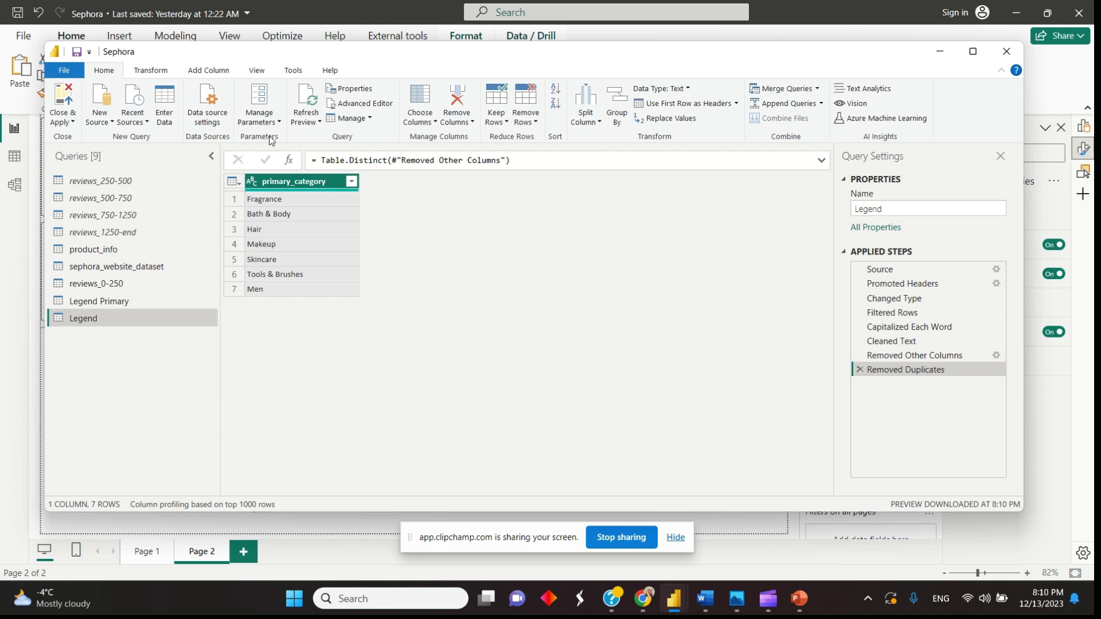
{"action": "left_click", "coordinate": [75, 121]}
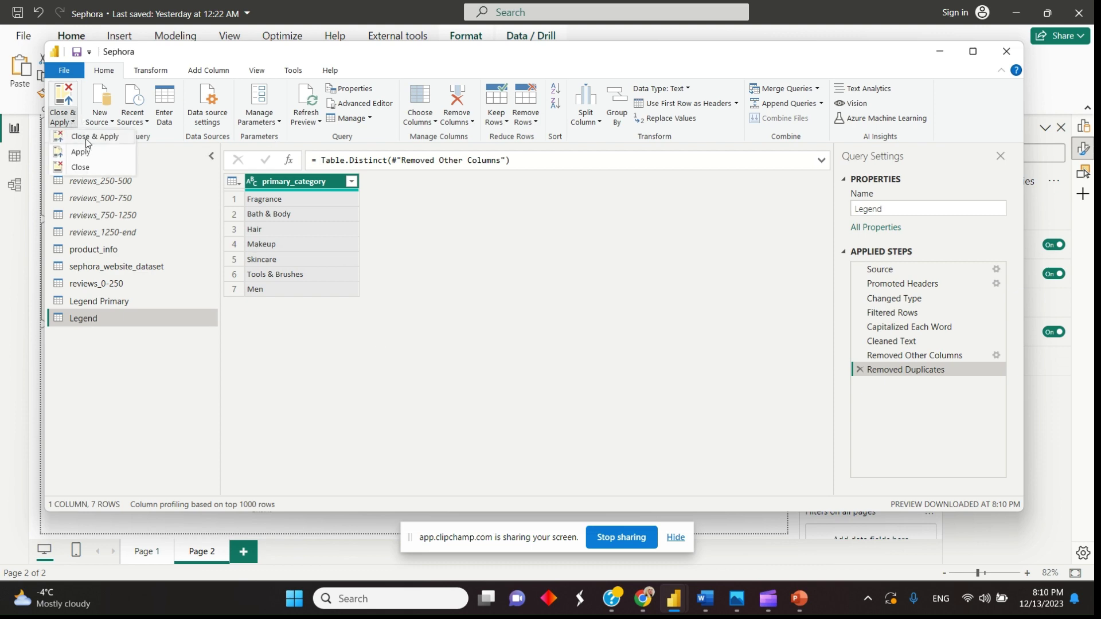
{"action": "left_click", "coordinate": [87, 140]}
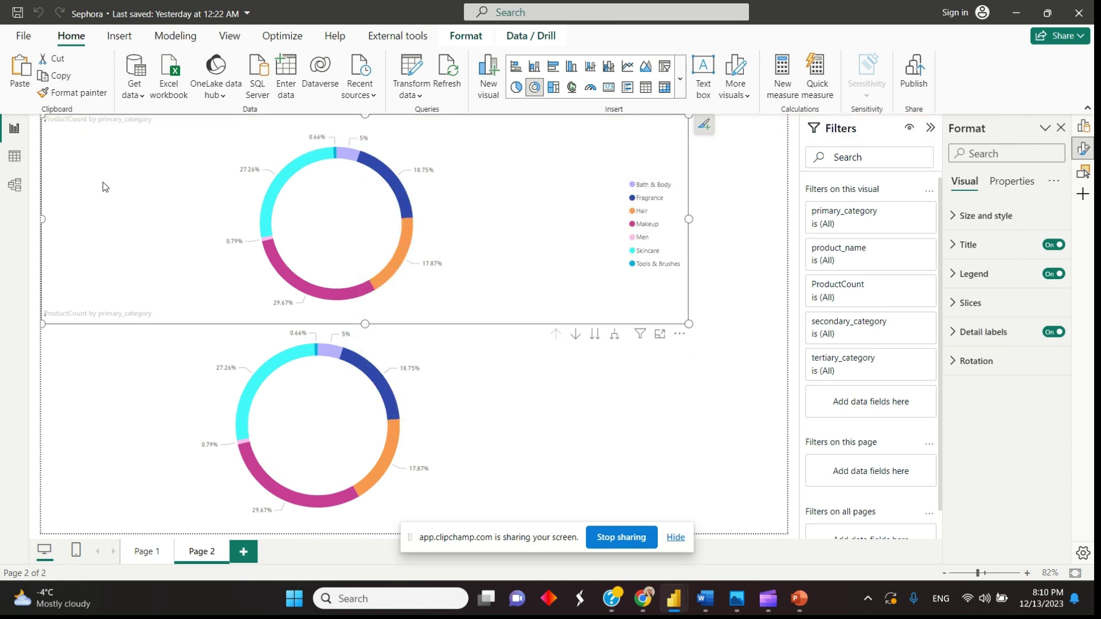
In Table view add a Legend column U = UNICHAR(11044), then return to Report view.
{"action": "left_click", "coordinate": [15, 156]}
{"action": "left_click", "coordinate": [968, 199]}
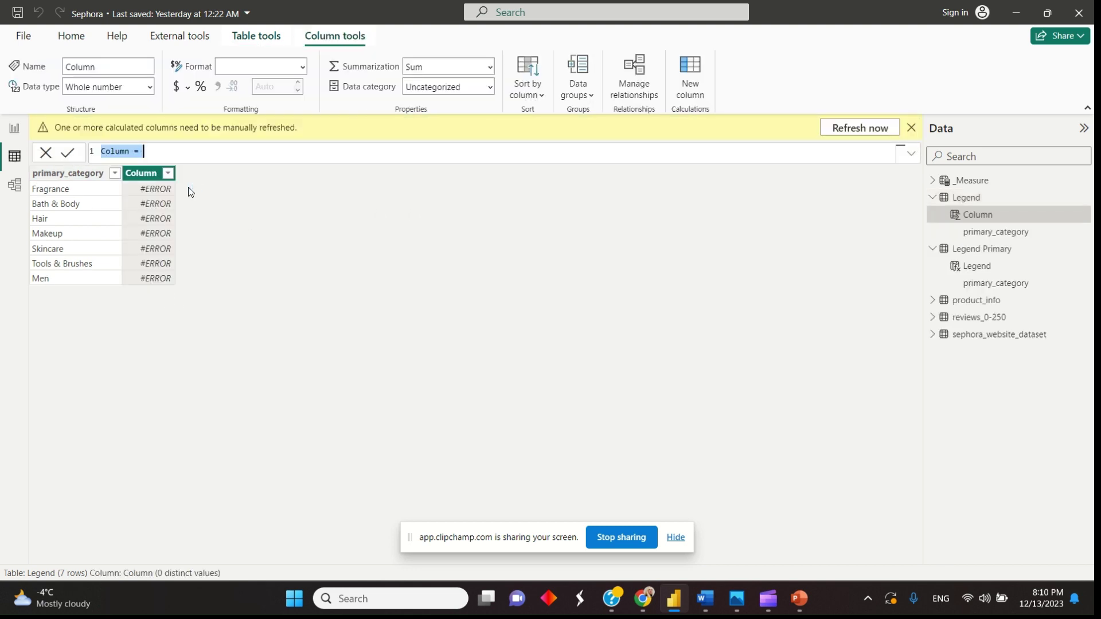
{"action": "type", "text": "U="}
{"action": "type", "text": "uni"}
{"action": "key", "text": "Tab"}
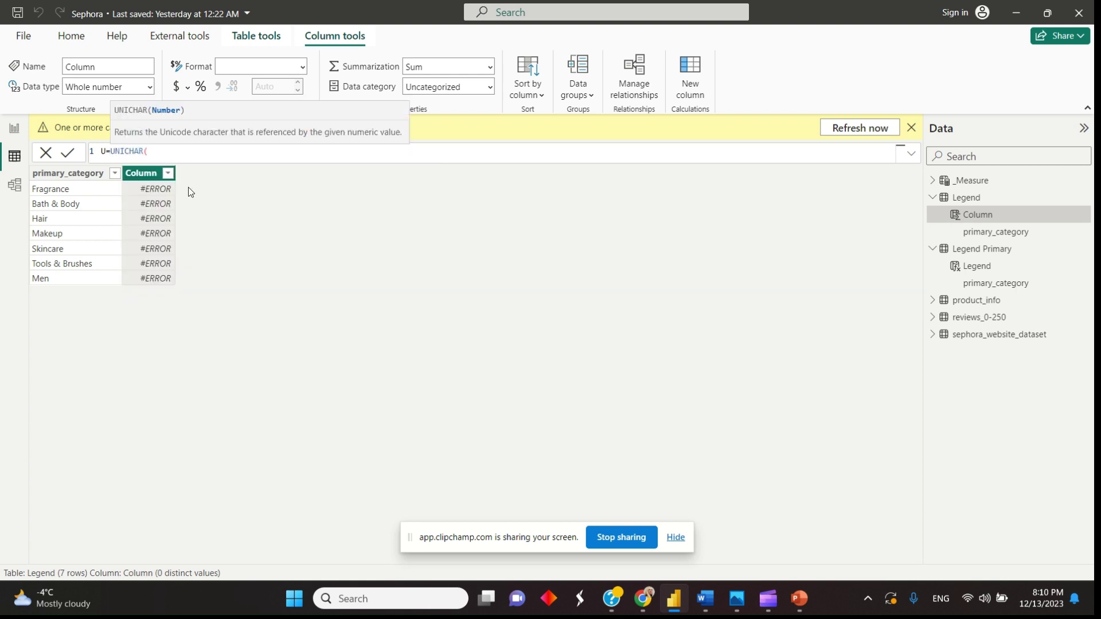
{"action": "type", "text": "11044"}
{"action": "type", "text": ")"}
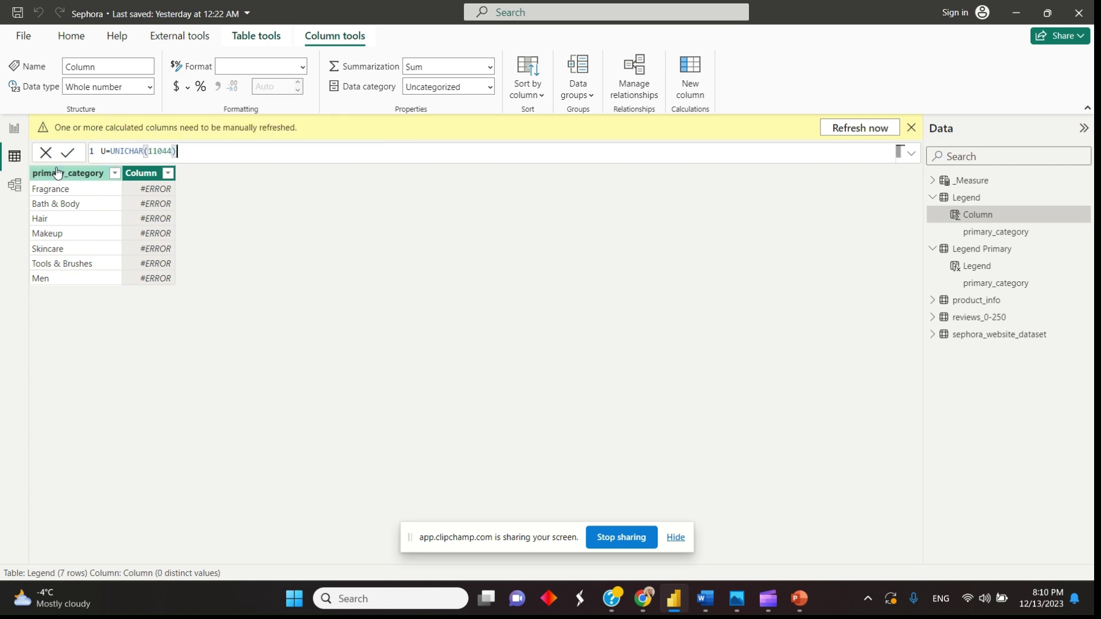
{"action": "left_click", "coordinate": [68, 152]}
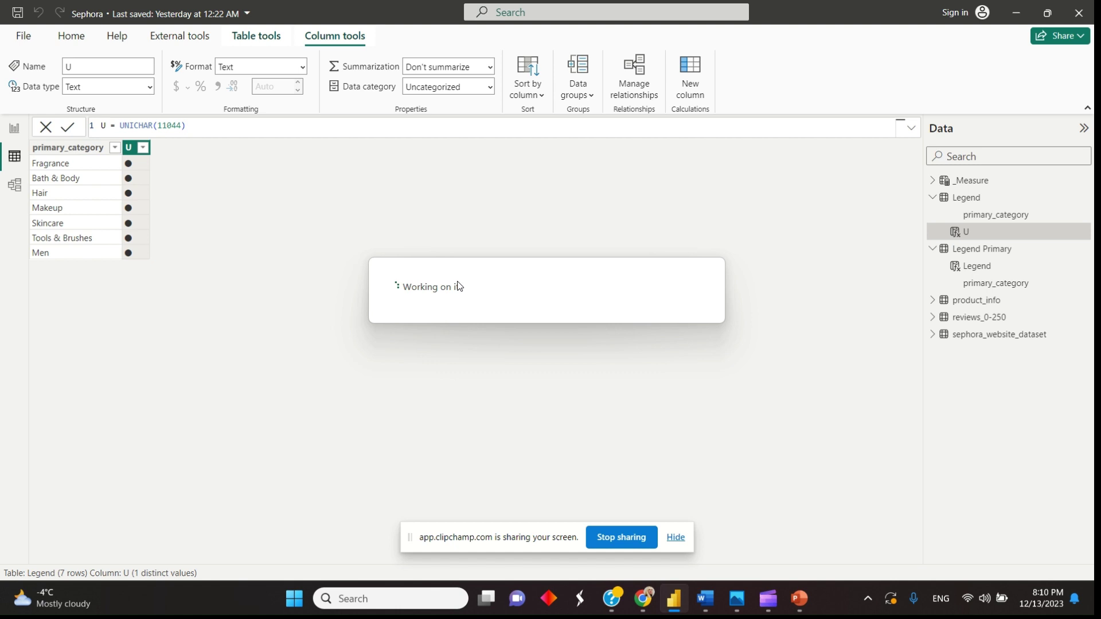
{"action": "left_click", "coordinate": [14, 129]}
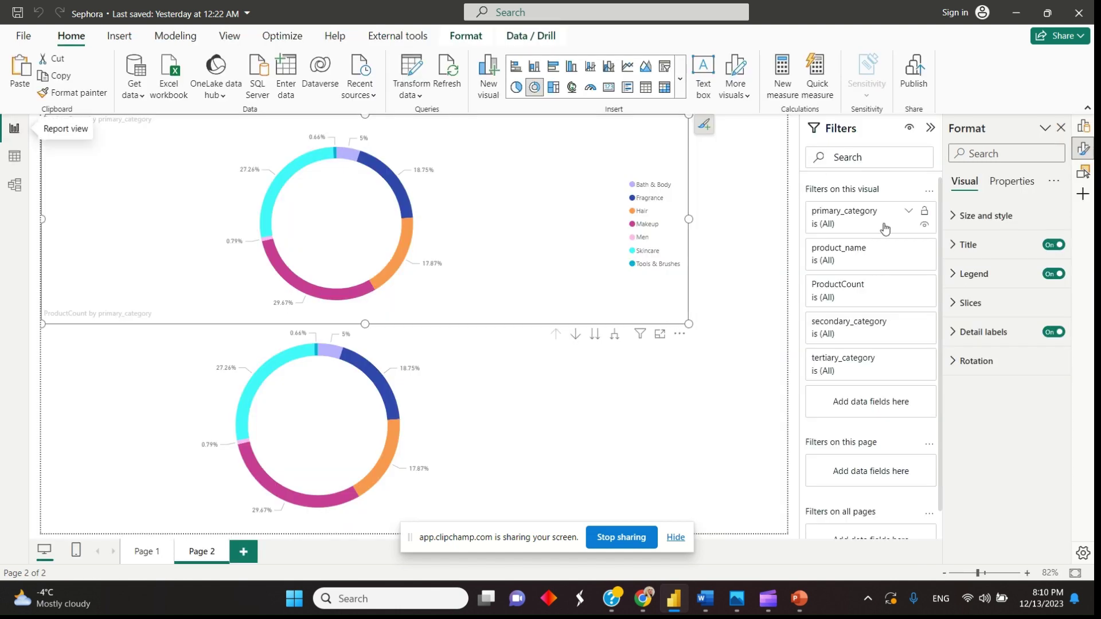
Deselect the donut and insert a new table visual on the report page.
{"action": "left_click", "coordinate": [1083, 127]}
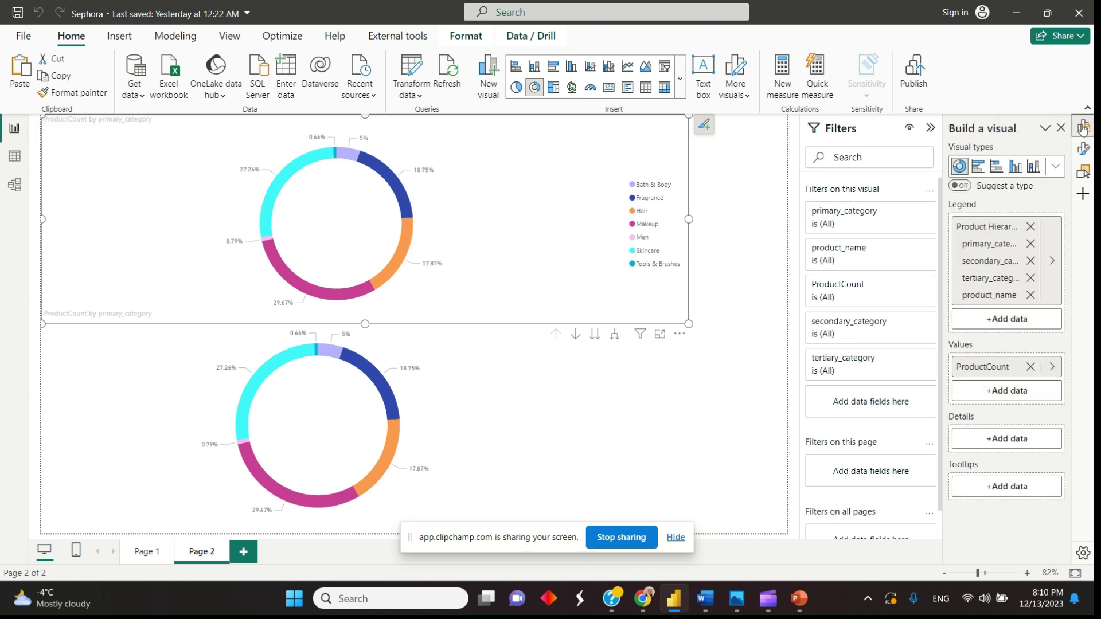
{"action": "left_click", "coordinate": [1056, 166]}
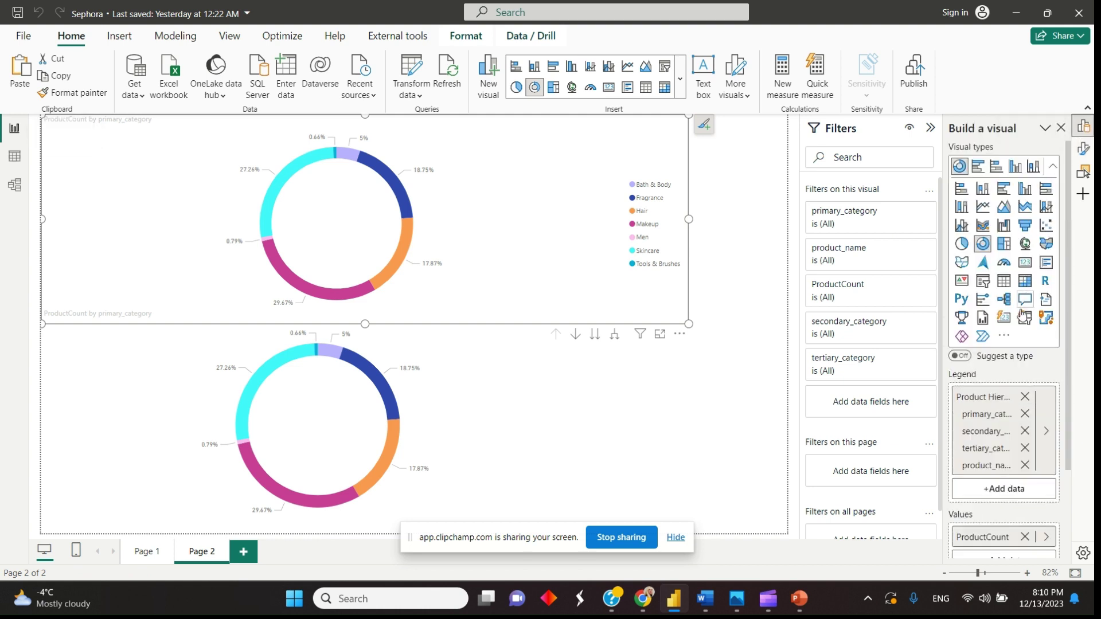
{"action": "left_click", "coordinate": [732, 411]}
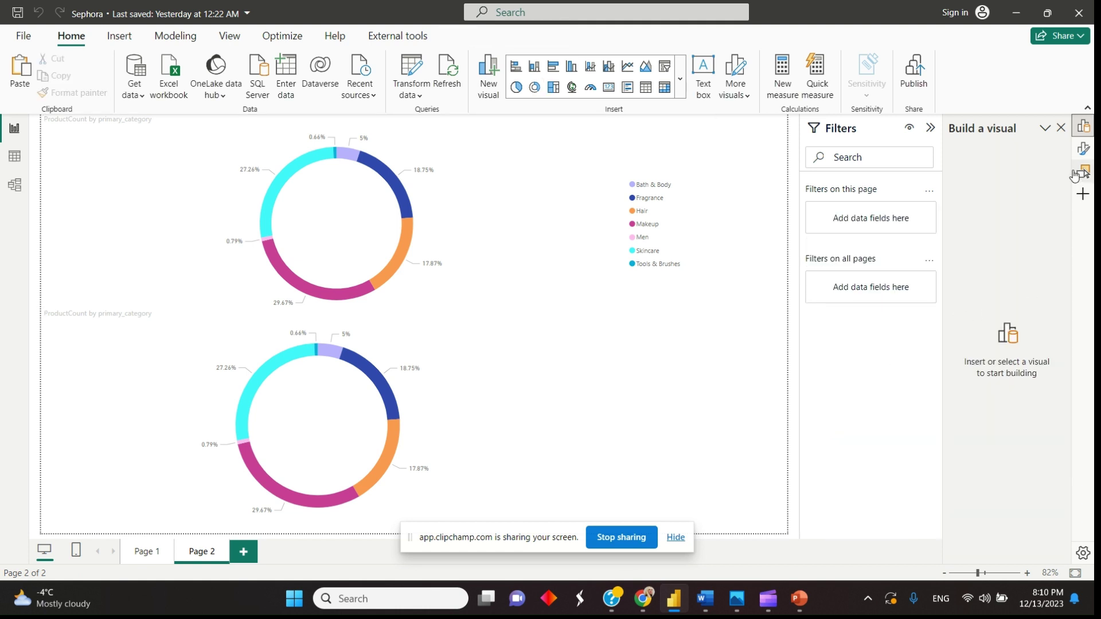
{"action": "left_click", "coordinate": [645, 87]}
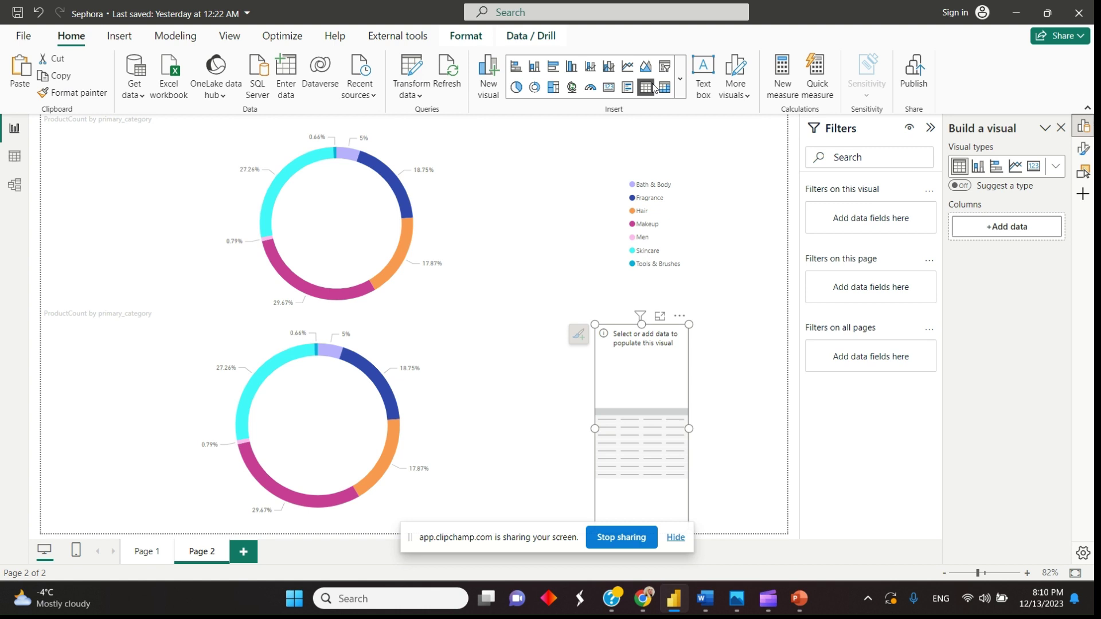
{"action": "left_click_drag", "start_coordinate": [595, 427], "coordinate": [552, 427]}
Add the Legend fields U and primary_category as the table's columns.
{"action": "left_click", "coordinate": [995, 226]}
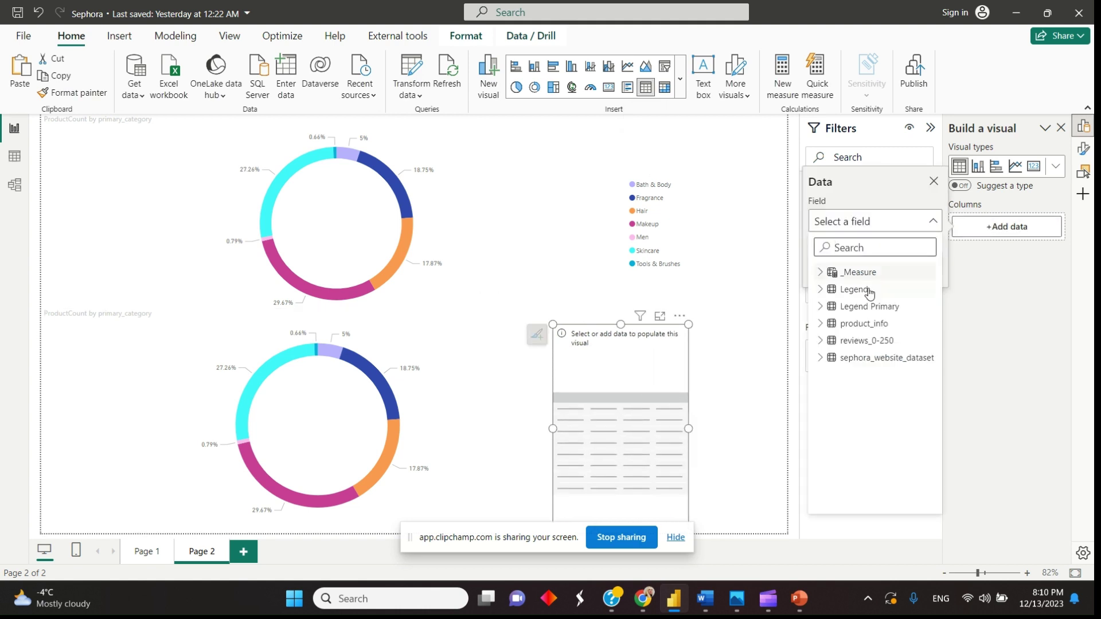
{"action": "left_click", "coordinate": [820, 289]}
{"action": "left_click", "coordinate": [851, 324]}
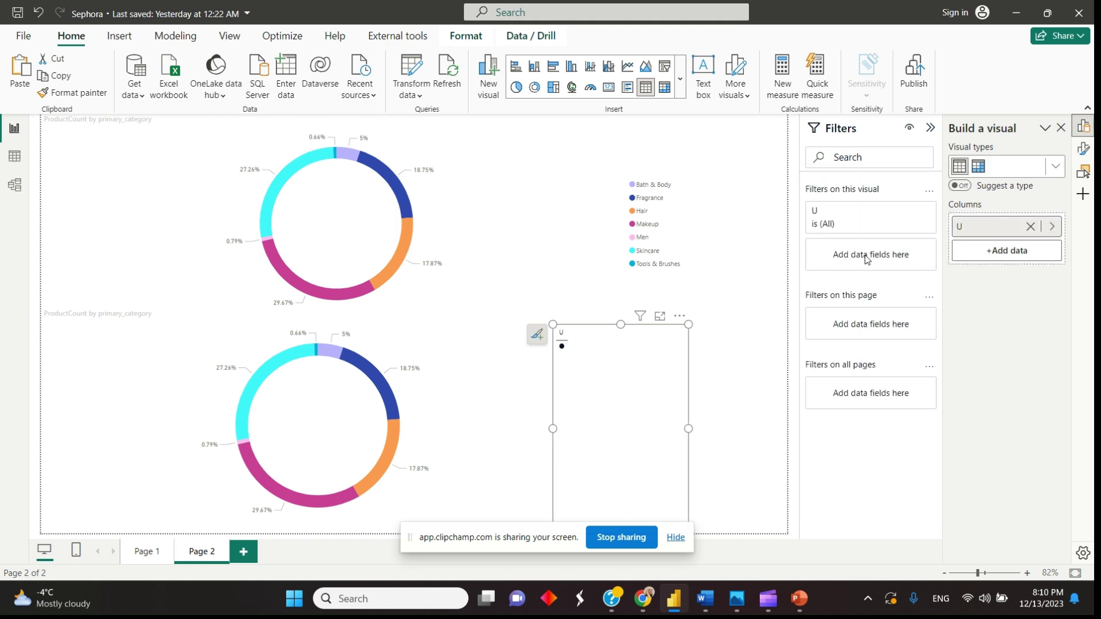
{"action": "left_click", "coordinate": [1008, 252]}
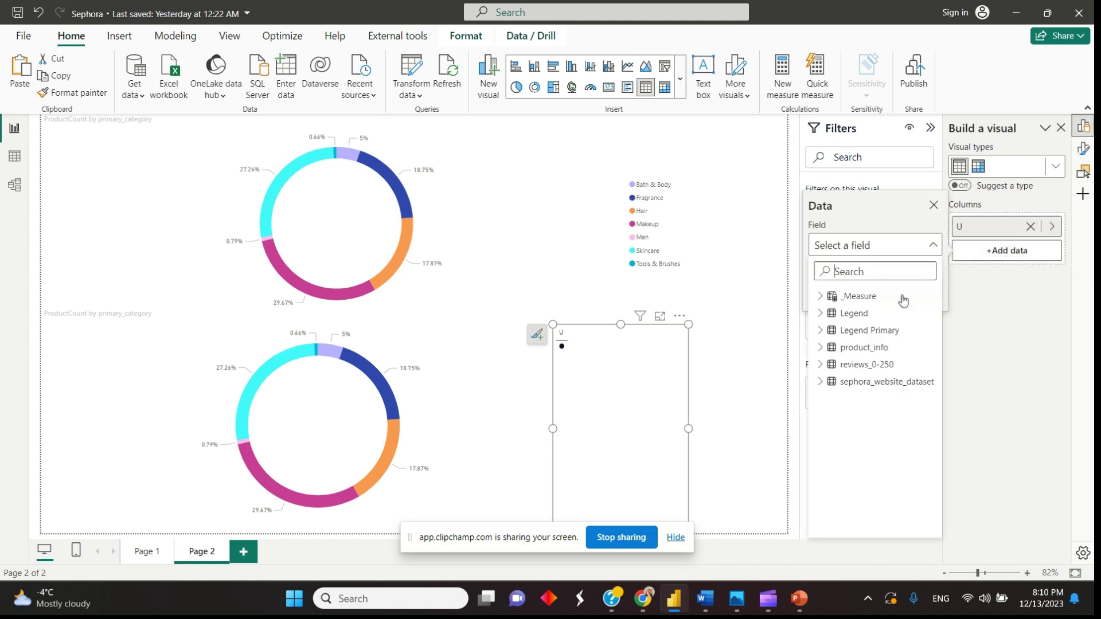
{"action": "left_click", "coordinate": [821, 314]}
{"action": "left_click", "coordinate": [864, 331]}
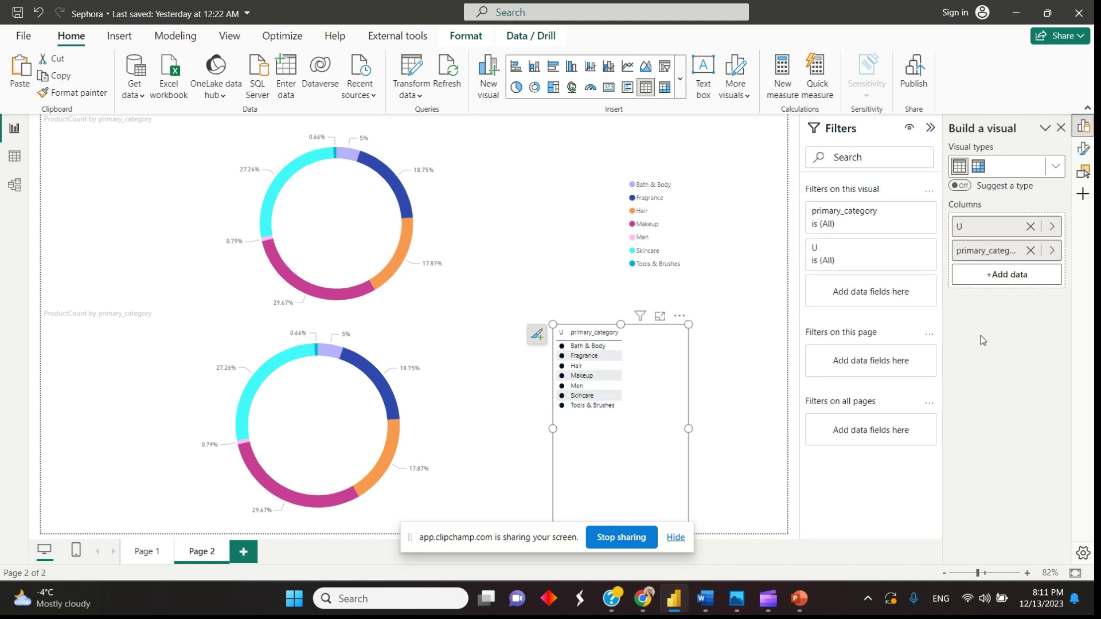
Shrink the table into a small box positioned beside the lower donut.
{"action": "left_click_drag", "start_coordinate": [690, 428], "coordinate": [638, 428]}
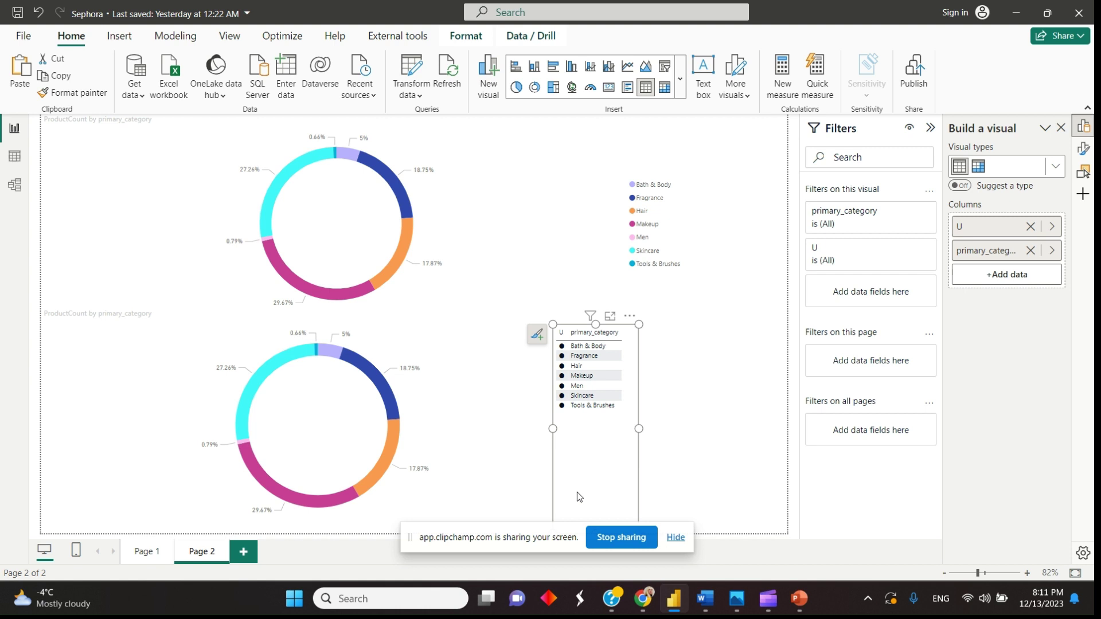
{"action": "mouse_move", "coordinate": [582, 479]}
{"action": "left_mouse_down"}
{"action": "mouse_move", "coordinate": [649, 462]}
{"action": "mouse_move", "coordinate": [657, 415]}
{"action": "left_mouse_up"}
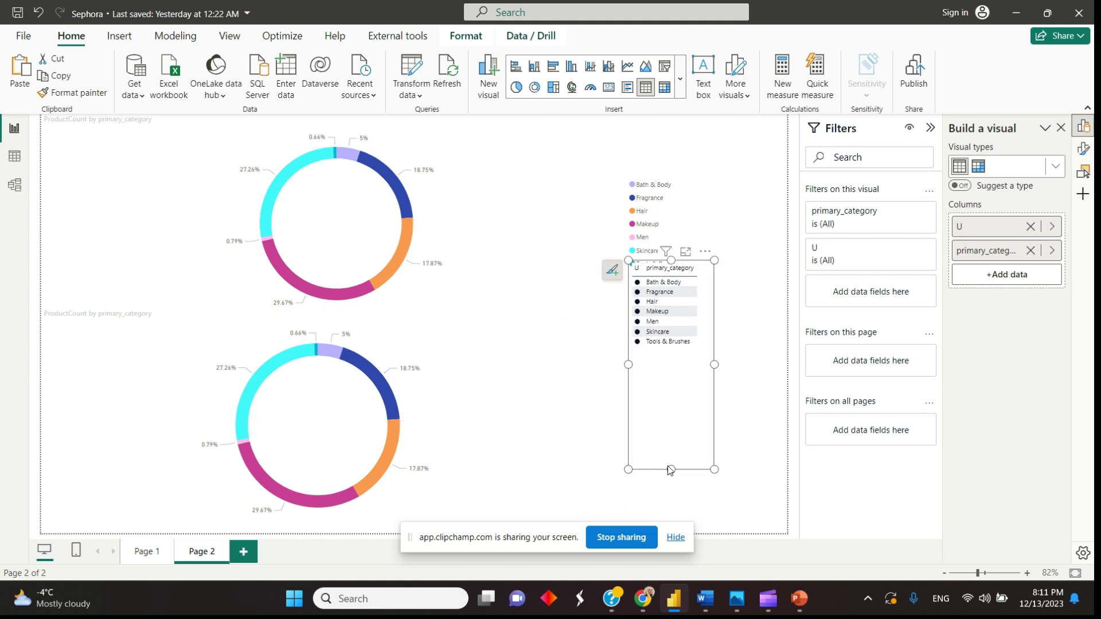
{"action": "mouse_move", "coordinate": [669, 470]}
{"action": "left_mouse_down"}
{"action": "mouse_move", "coordinate": [666, 364]}
{"action": "mouse_move", "coordinate": [685, 360]}
{"action": "mouse_move", "coordinate": [651, 433]}
{"action": "left_mouse_up"}
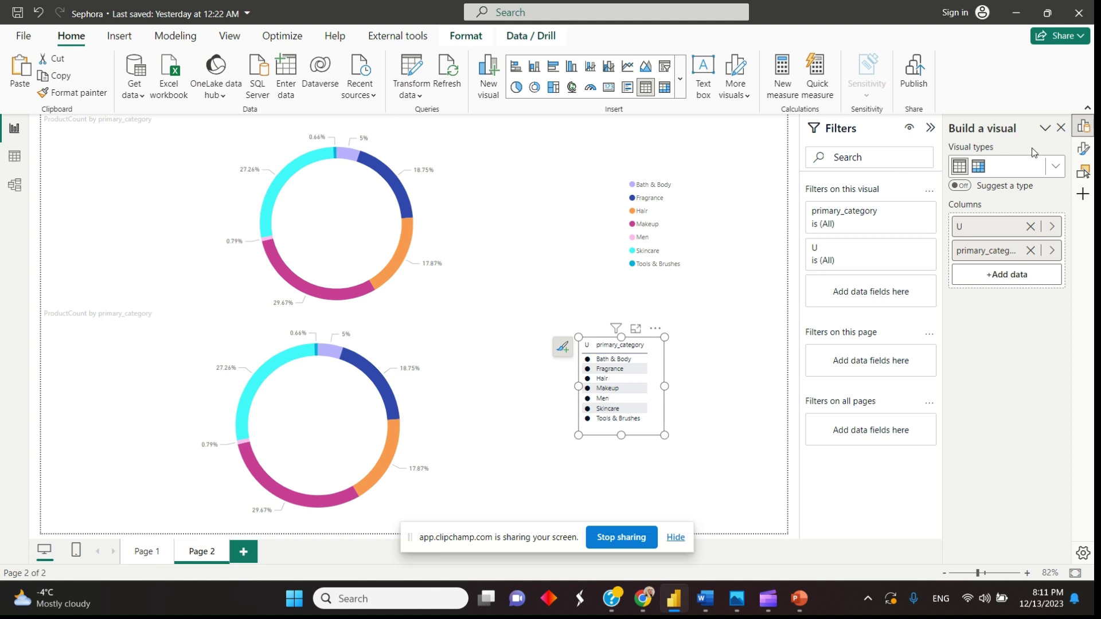
Turn the table's horizontal gridlines off and make its border colour white.
{"action": "left_click", "coordinate": [1082, 148]}
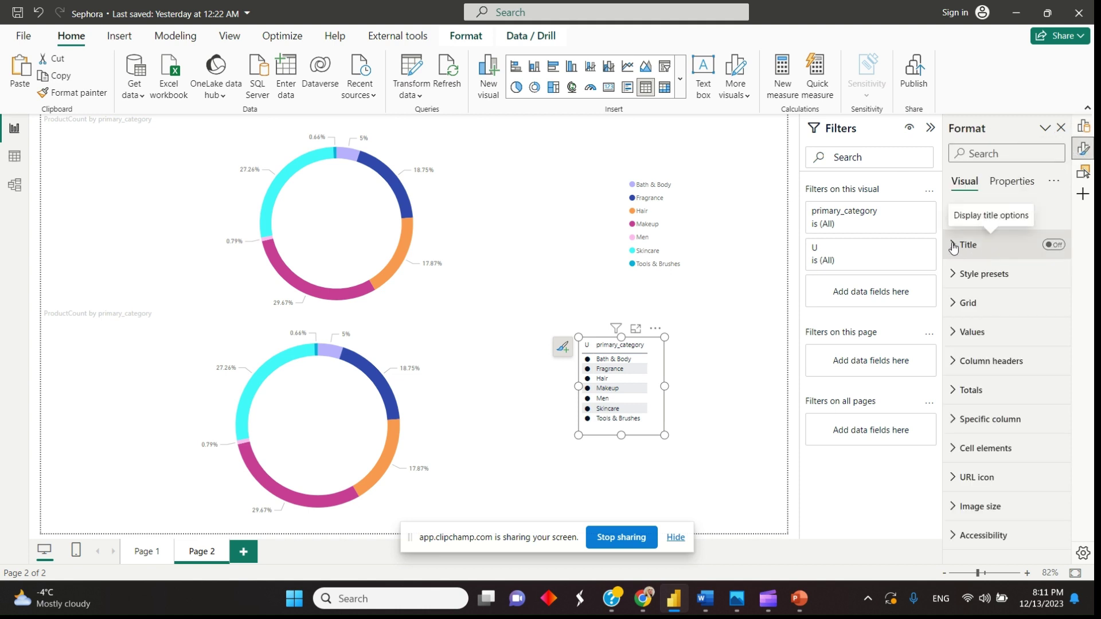
{"action": "left_click", "coordinate": [954, 275]}
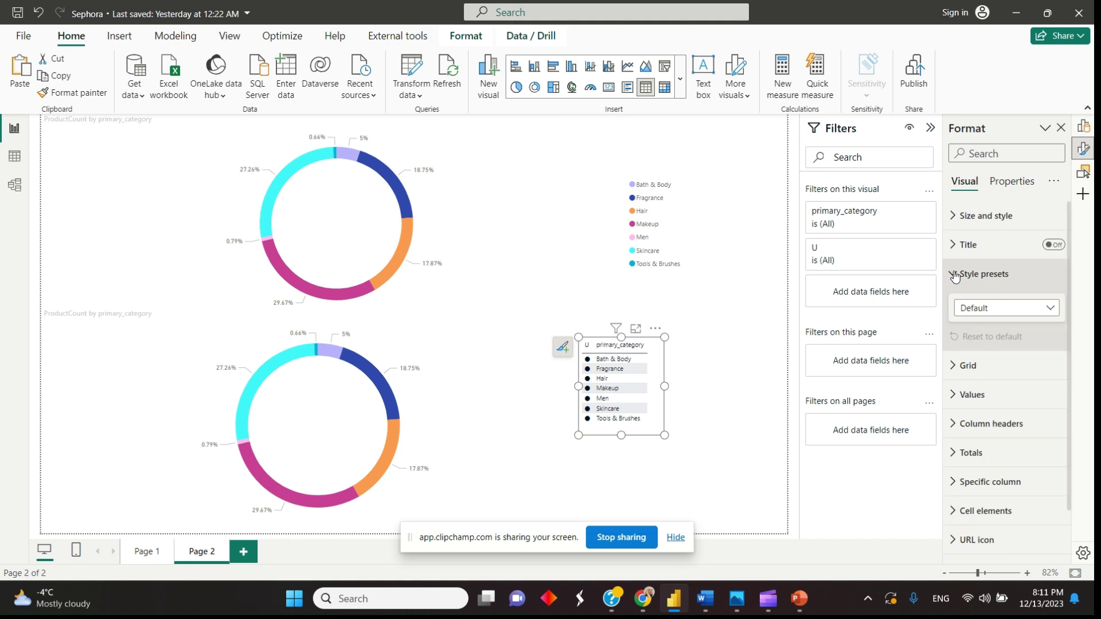
{"action": "left_click", "coordinate": [957, 364]}
{"action": "scroll", "coordinate": [977, 326], "scroll_direction": "down", "scroll_amount": 2}
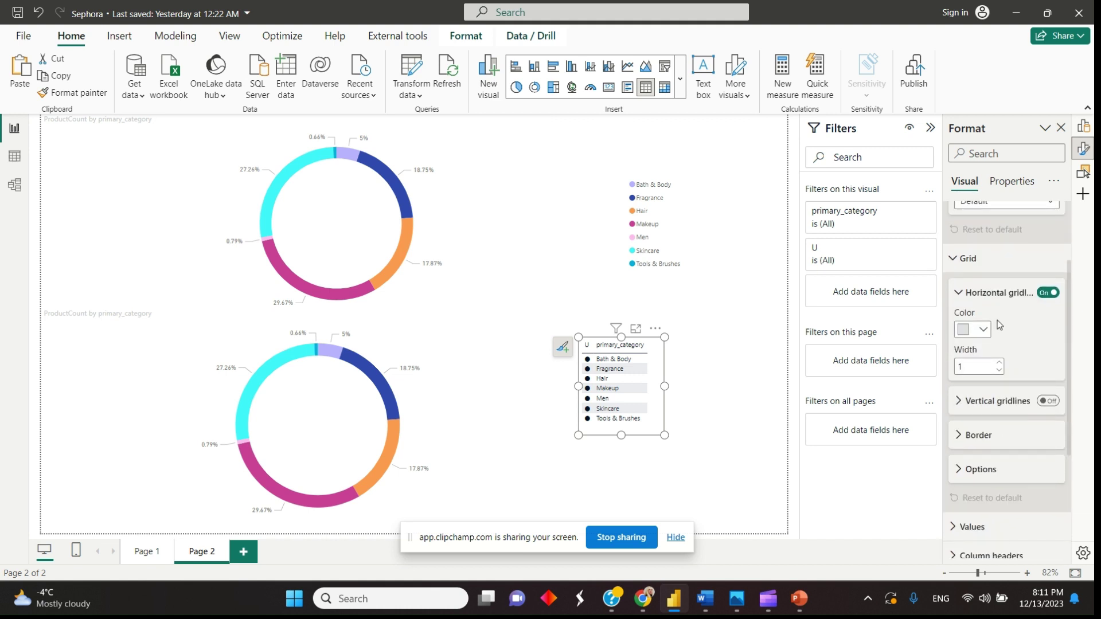
{"action": "left_click", "coordinate": [1042, 294]}
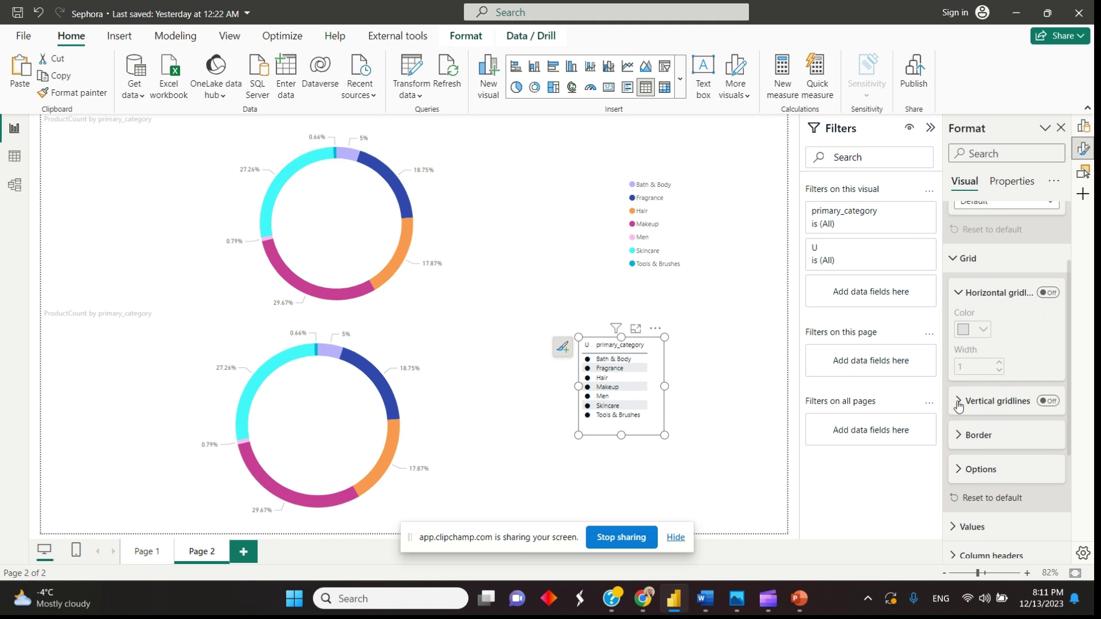
{"action": "left_click", "coordinate": [957, 434]}
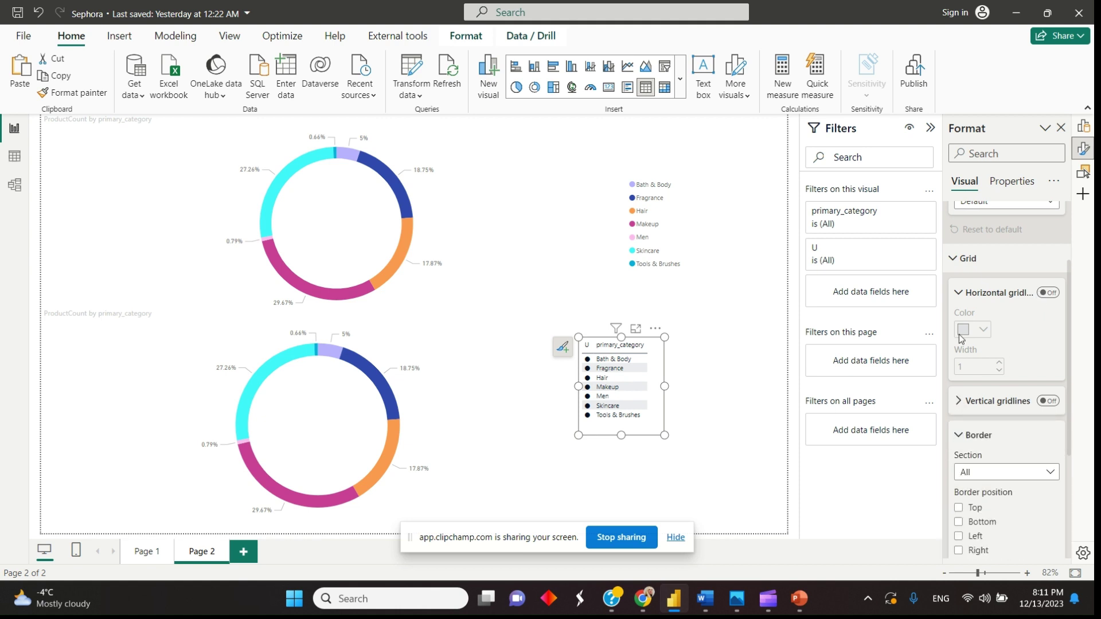
{"action": "scroll", "coordinate": [959, 335], "scroll_direction": "down", "scroll_amount": 3}
{"action": "left_click", "coordinate": [980, 428]}
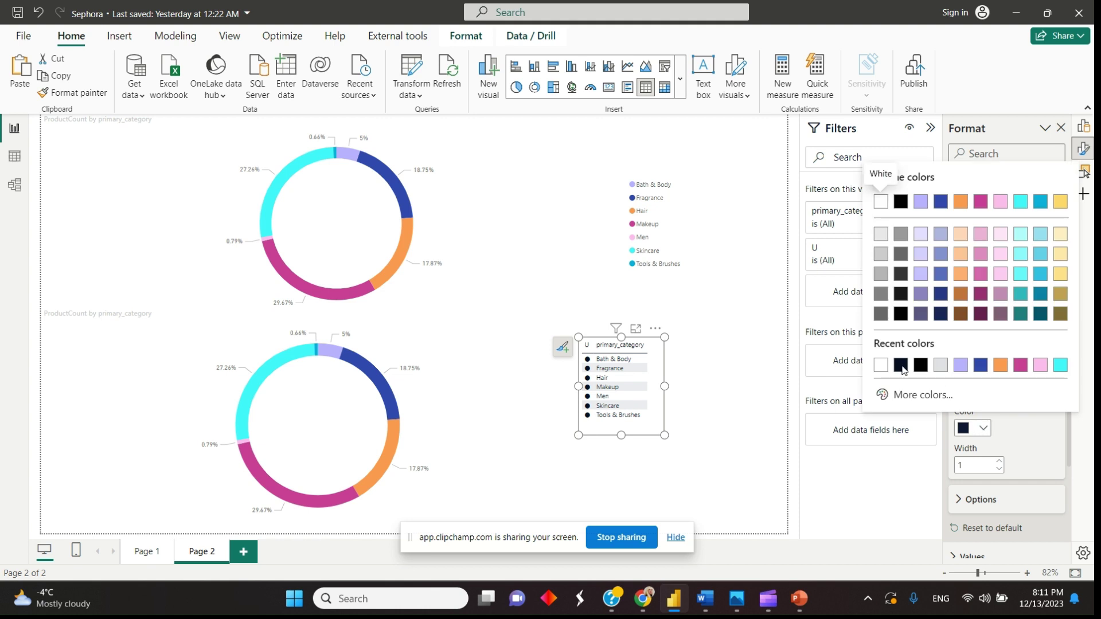
{"action": "left_click", "coordinate": [880, 367]}
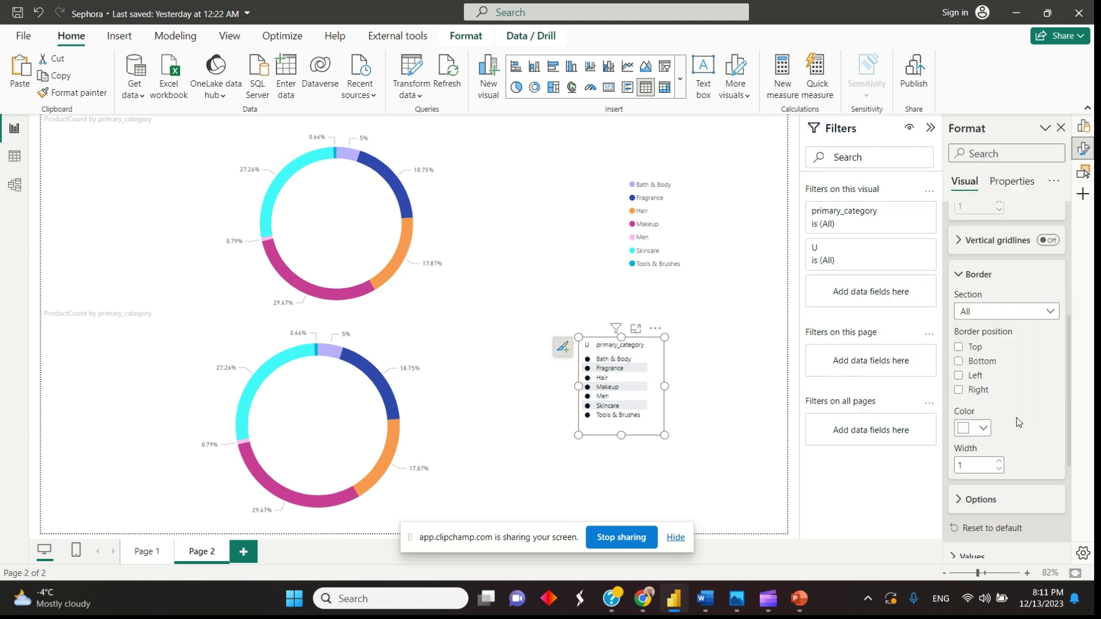
{"action": "scroll", "coordinate": [1018, 421], "scroll_direction": "down", "scroll_amount": 5}
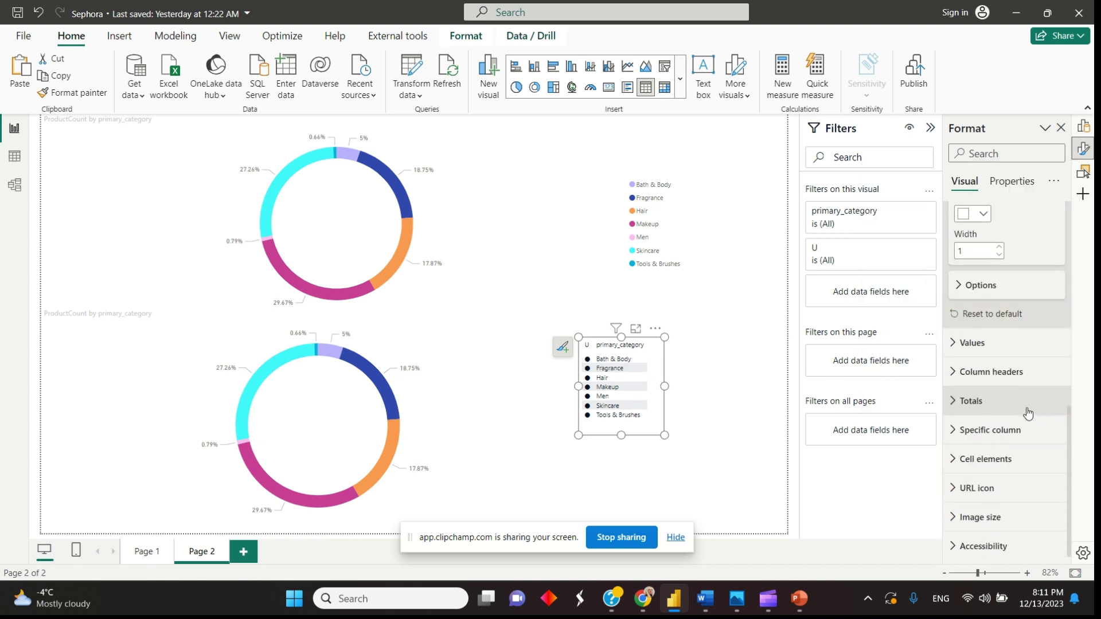
Make the alternate row background and the column header text white to hide them.
{"action": "left_click", "coordinate": [955, 345]}
{"action": "scroll", "coordinate": [955, 346], "scroll_direction": "down", "scroll_amount": 2}
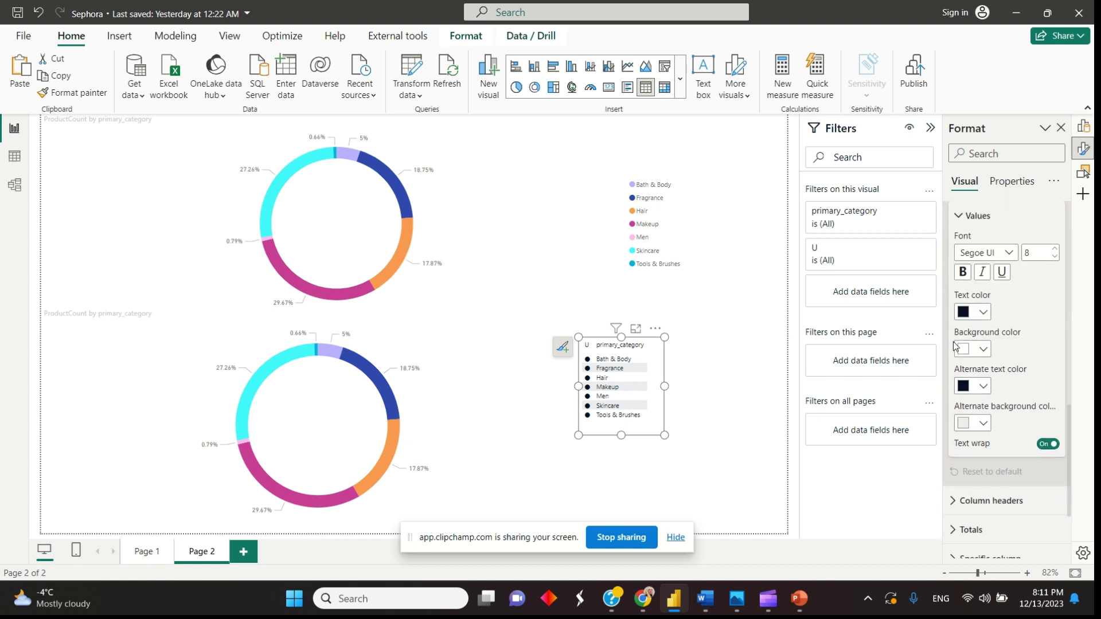
{"action": "left_click", "coordinate": [984, 424]}
{"action": "left_click", "coordinate": [880, 367]}
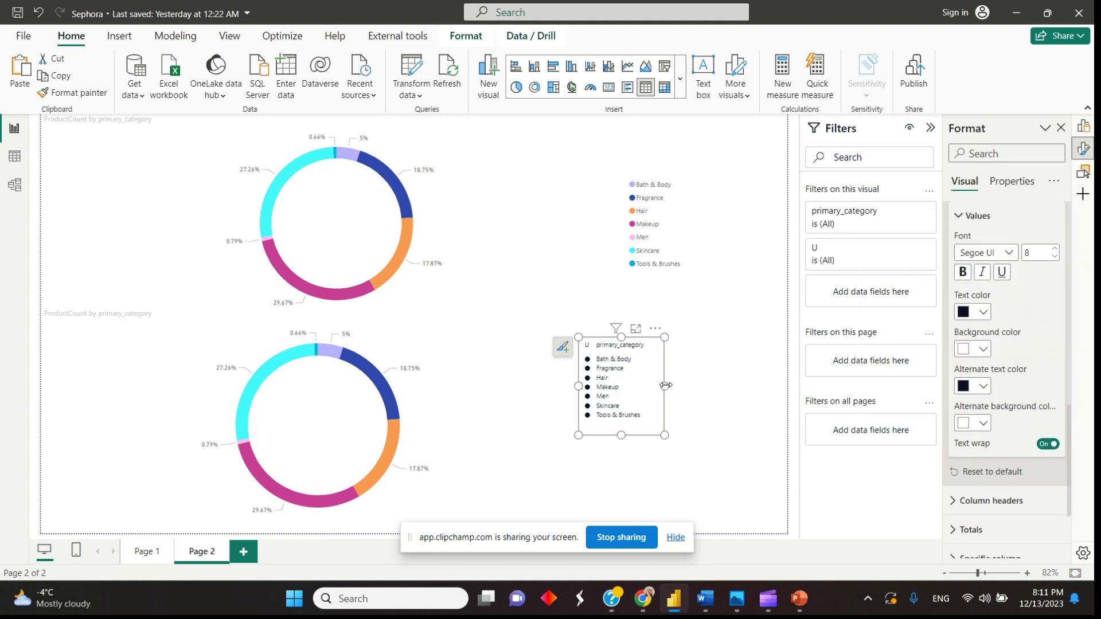
{"action": "scroll", "coordinate": [1016, 395], "scroll_direction": "down", "scroll_amount": 2}
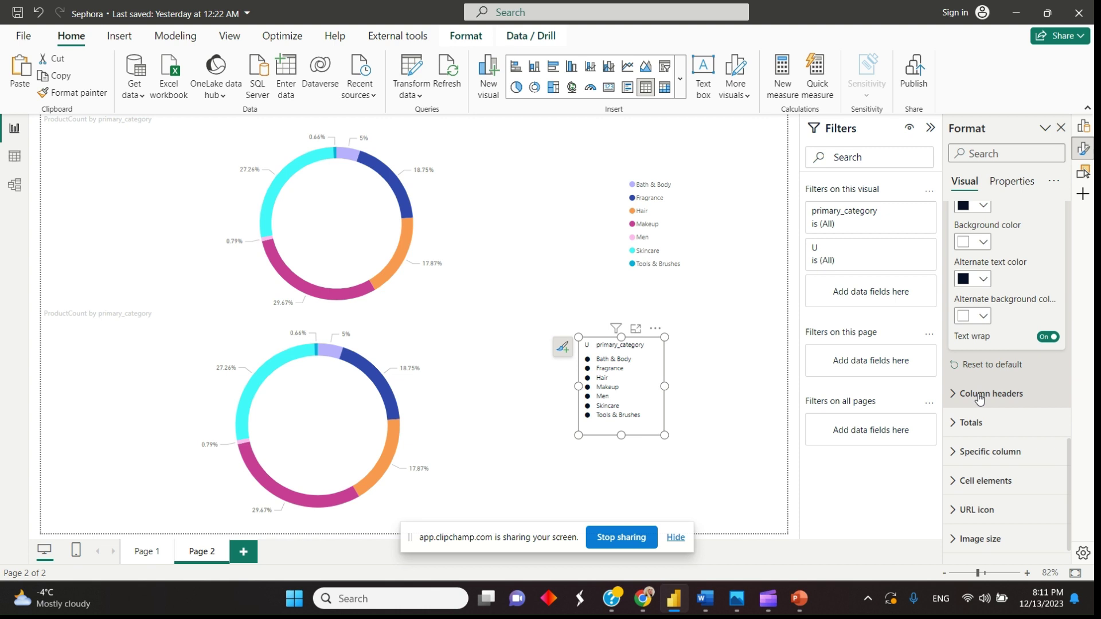
{"action": "left_click", "coordinate": [951, 396]}
{"action": "scroll", "coordinate": [956, 398], "scroll_direction": "down", "scroll_amount": 2}
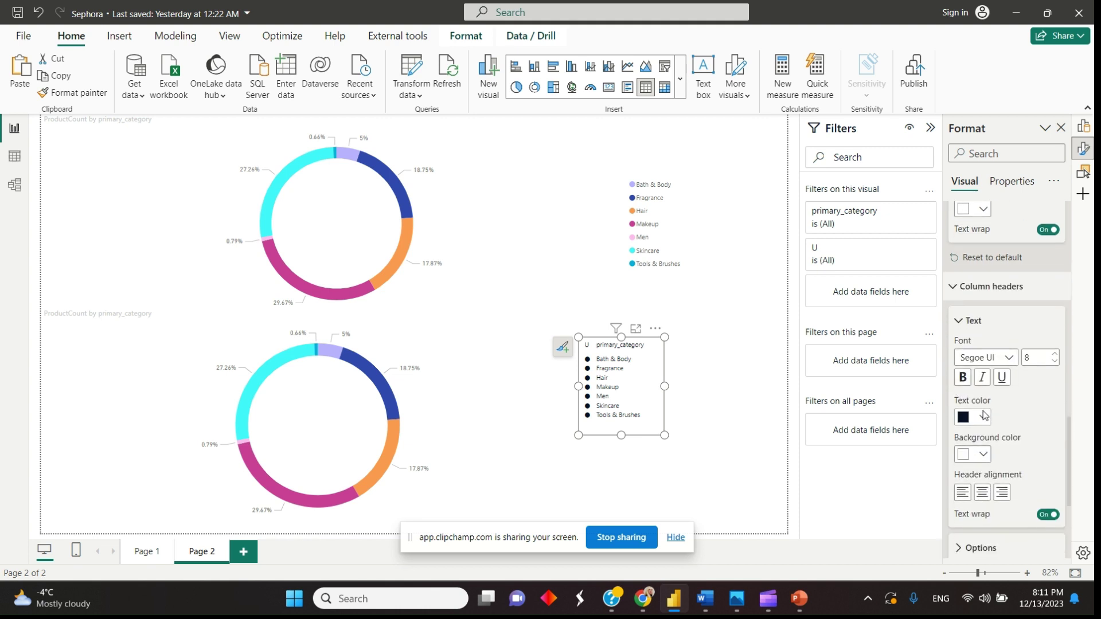
{"action": "left_click", "coordinate": [983, 418]}
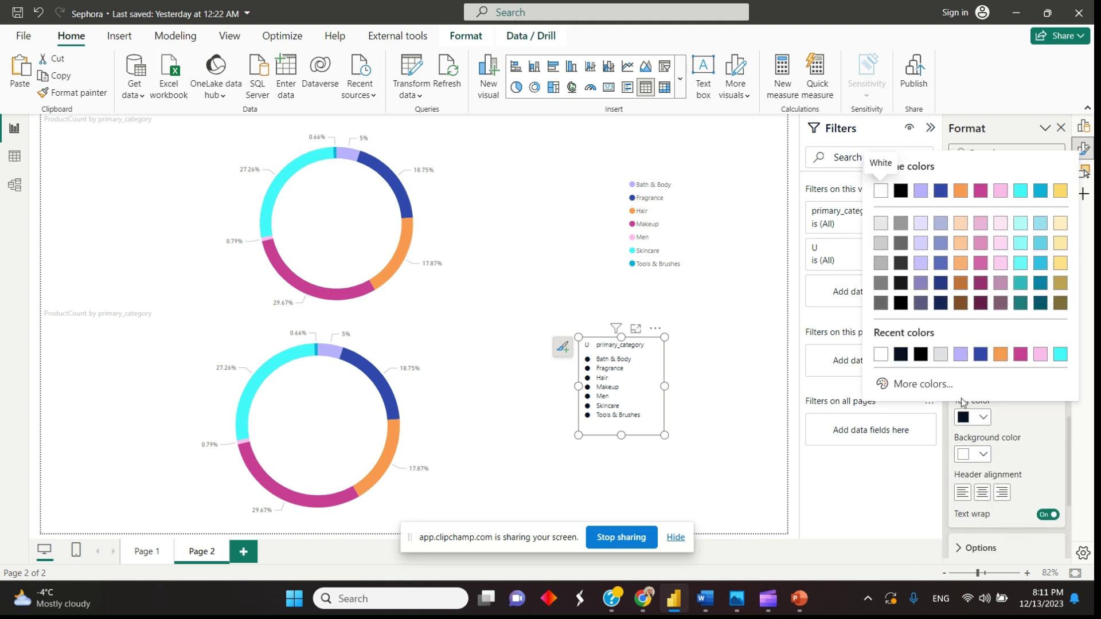
{"action": "left_click", "coordinate": [882, 355]}
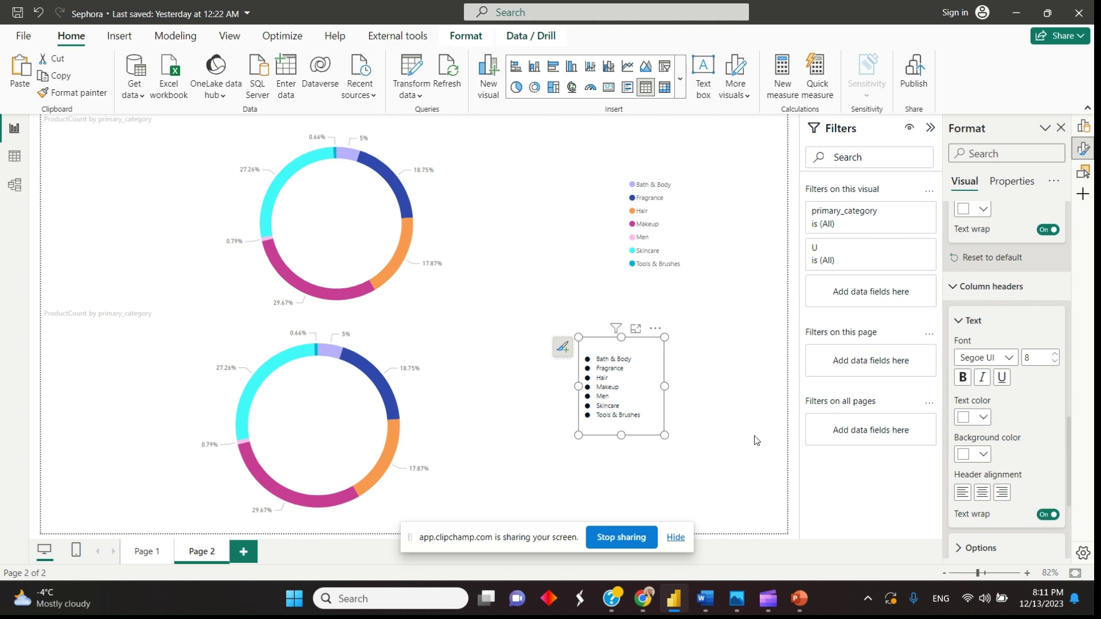
Reach the U column's cell-element settings under Specific column formatting.
{"action": "left_click", "coordinate": [955, 289]}
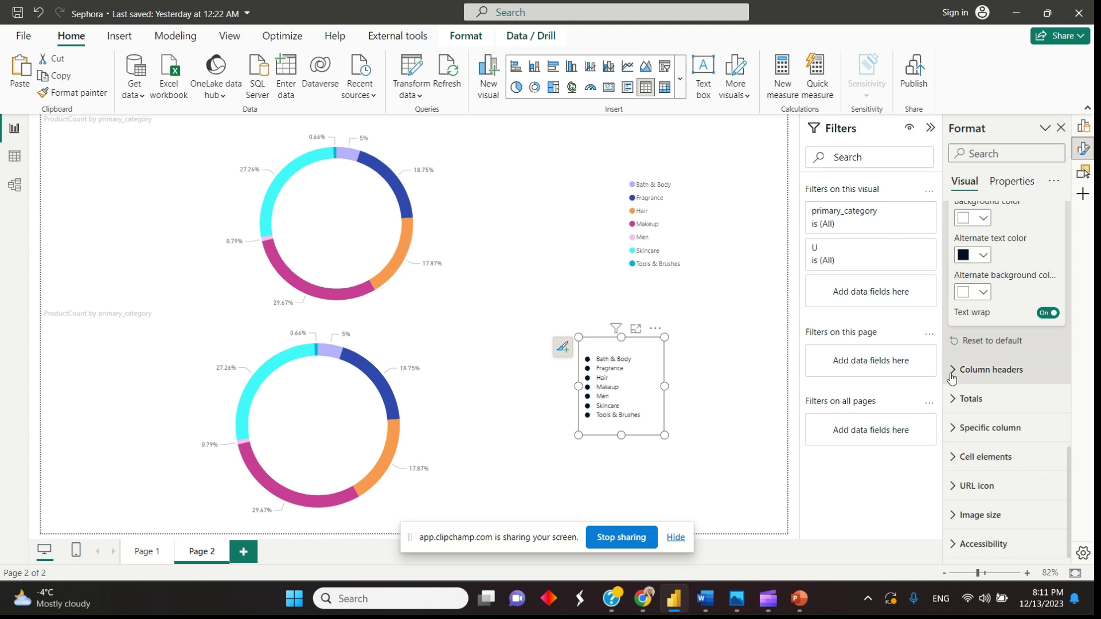
{"action": "left_click", "coordinate": [952, 426]}
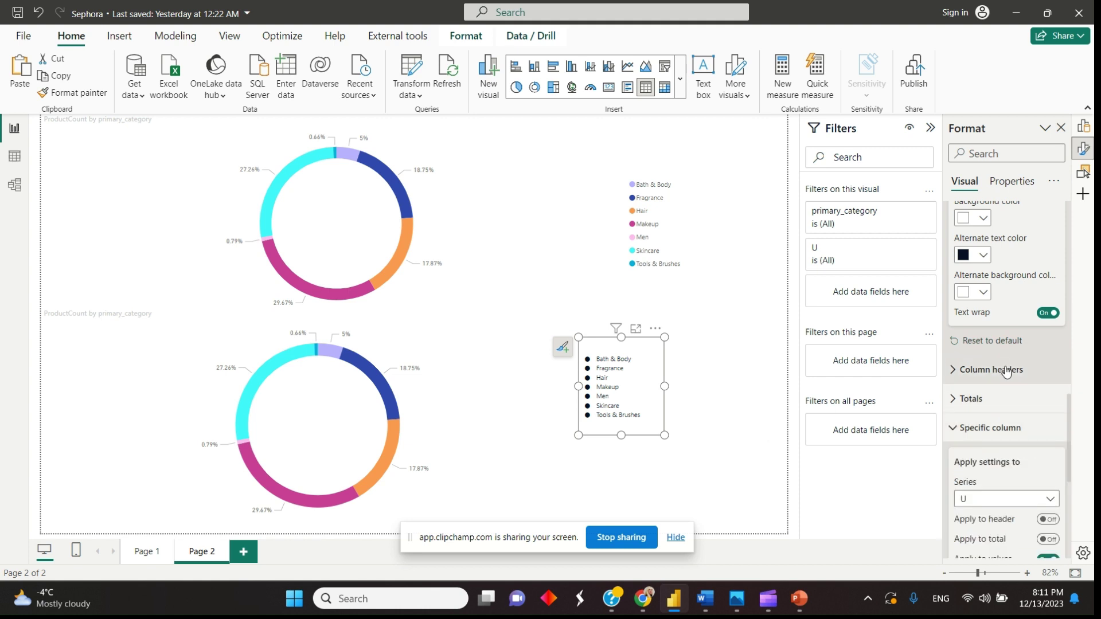
{"action": "left_click", "coordinate": [964, 370]}
{"action": "scroll", "coordinate": [1032, 387], "scroll_direction": "down", "scroll_amount": 5}
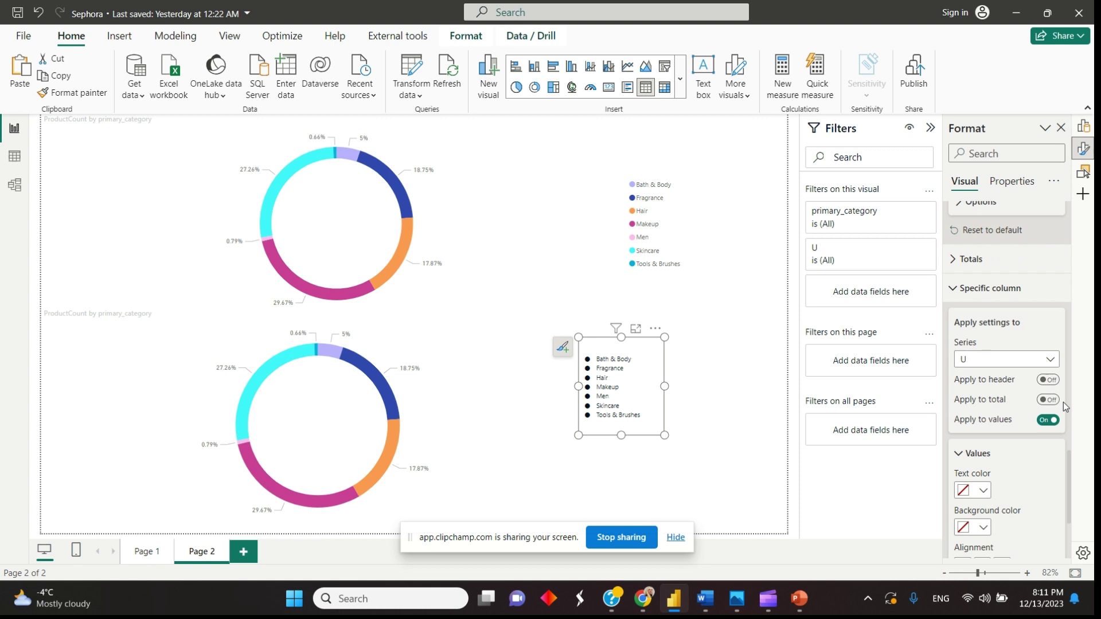
{"action": "scroll", "coordinate": [1063, 402], "scroll_direction": "down", "scroll_amount": 3}
{"action": "left_click", "coordinate": [981, 457]}
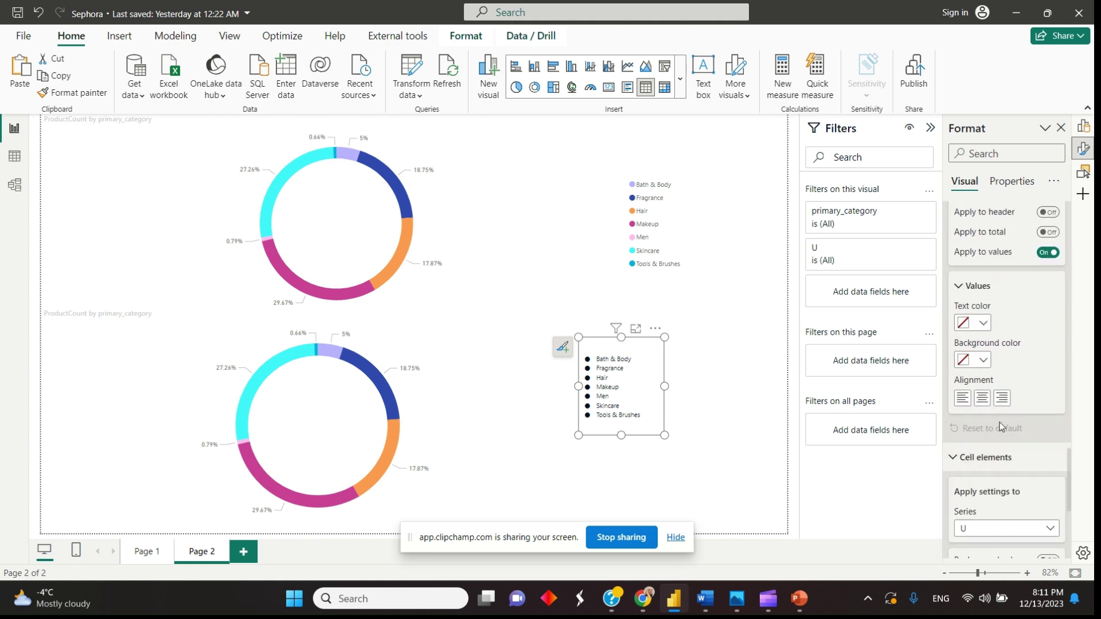
{"action": "scroll", "coordinate": [1039, 343], "scroll_direction": "down", "scroll_amount": 2}
{"action": "scroll", "coordinate": [1047, 361], "scroll_direction": "down", "scroll_amount": 3}
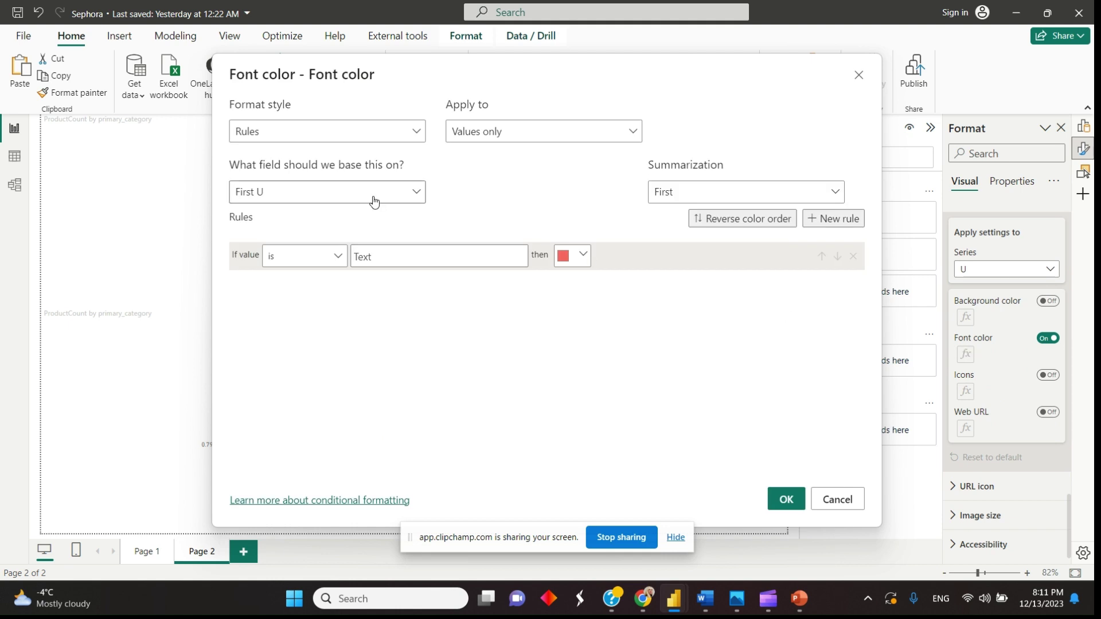
Base the font-colour rules on primary_category and give Bath & Body a lavender rule.
{"action": "left_click", "coordinate": [399, 196]}
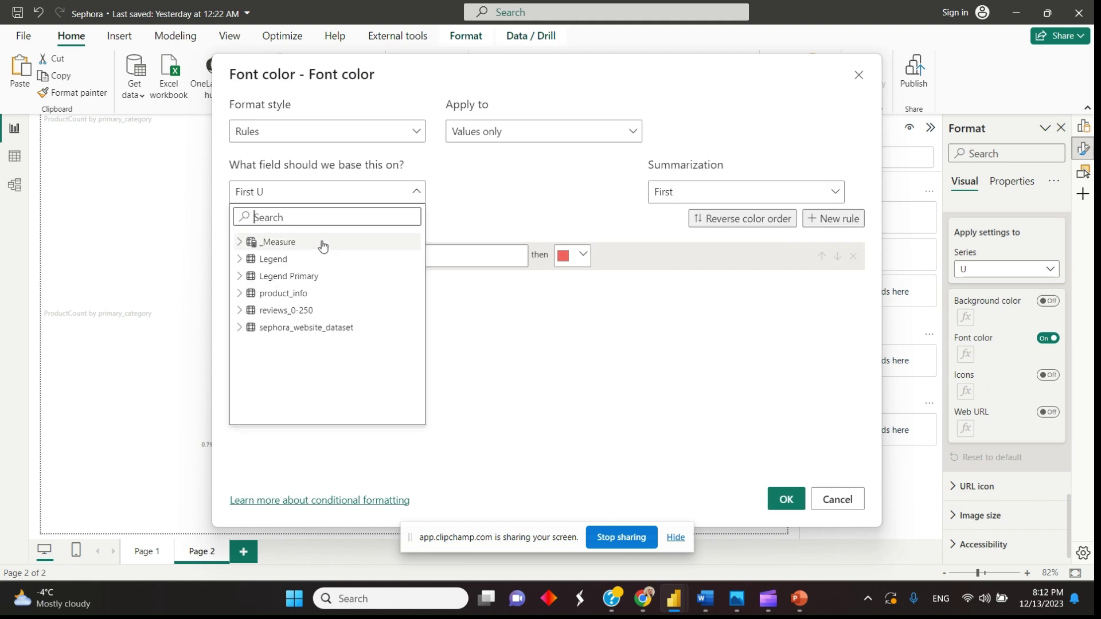
{"action": "left_click", "coordinate": [239, 259]}
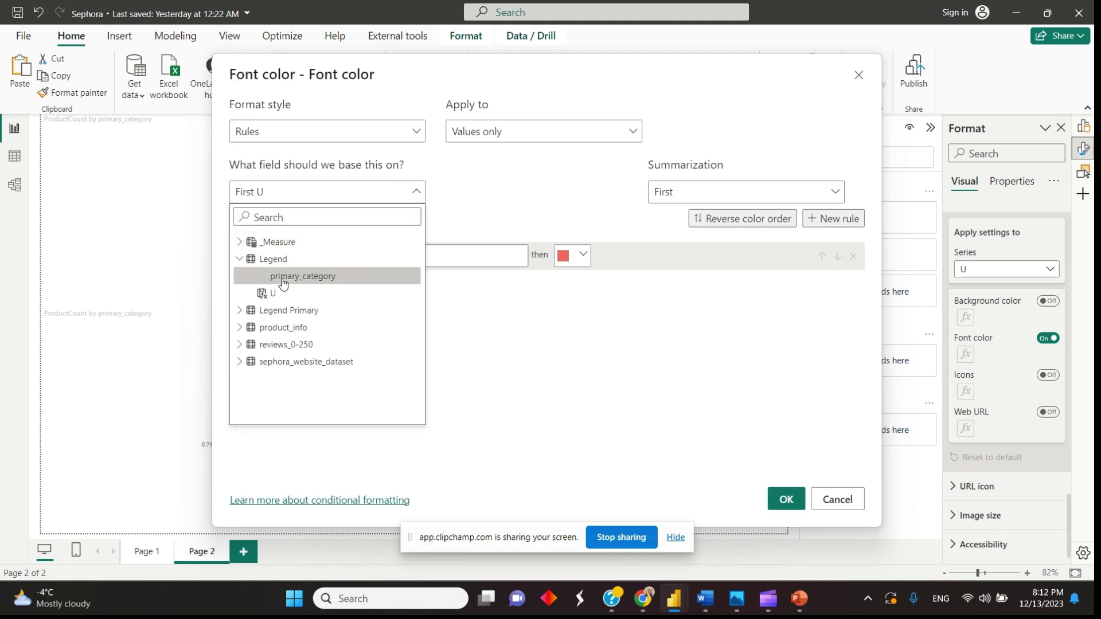
{"action": "left_click", "coordinate": [284, 274]}
{"action": "left_click", "coordinate": [376, 260]}
{"action": "left_click_drag", "start_coordinate": [567, 90], "coordinate": [610, 278]}
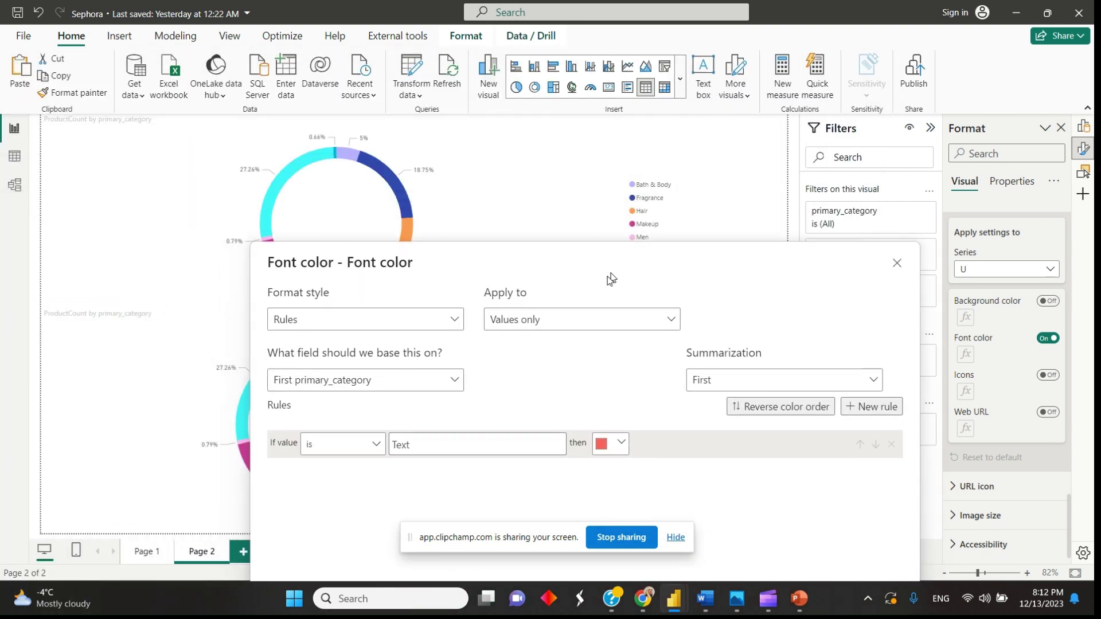
{"action": "left_click_drag", "start_coordinate": [610, 278], "coordinate": [304, 112]}
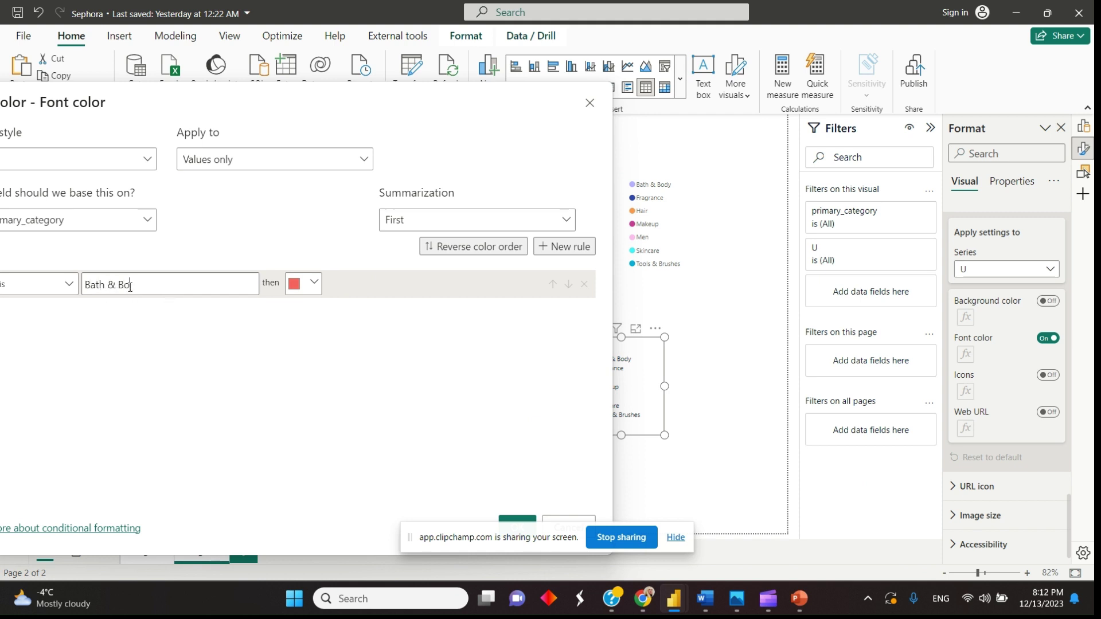
{"action": "left_click", "coordinate": [312, 284]}
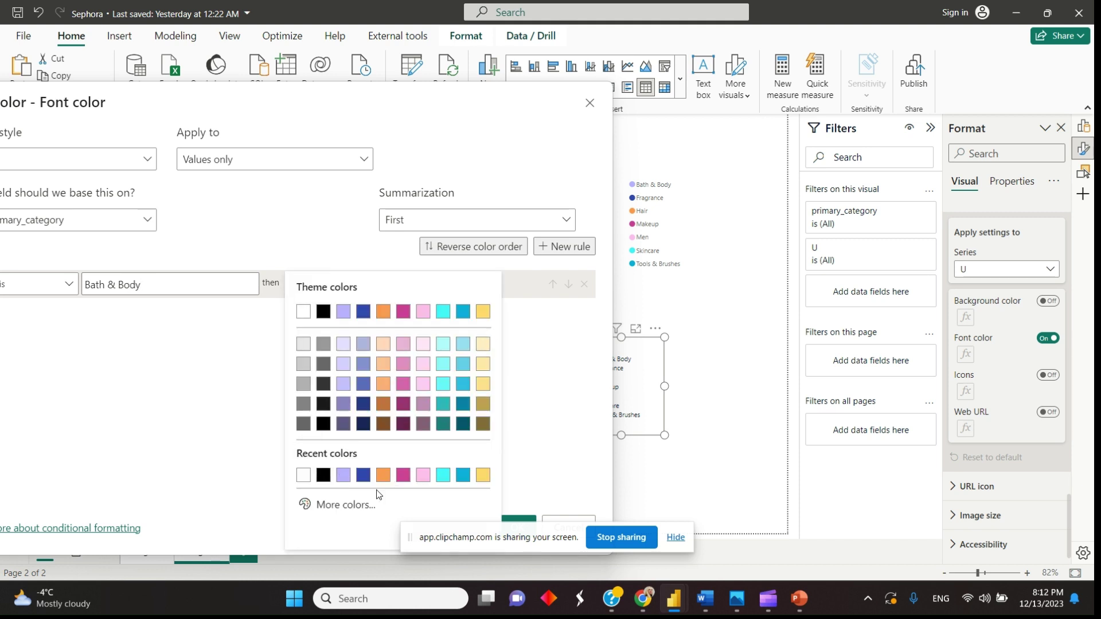
{"action": "left_click", "coordinate": [343, 478]}
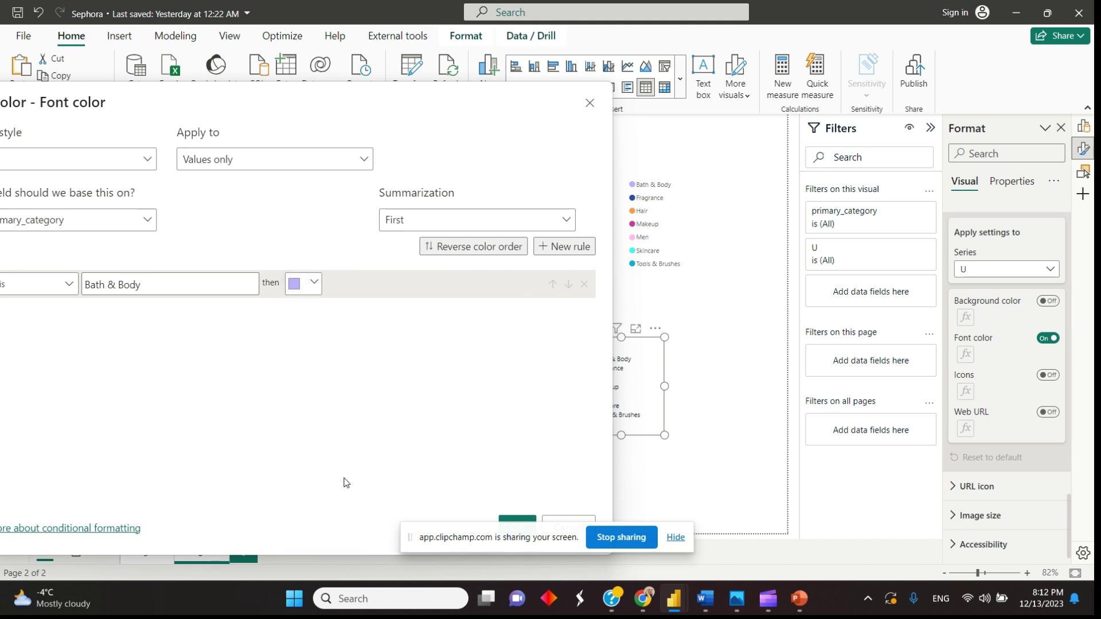
Add rules making Fragrance dark blue, Hair its colour, and Makeup magenta.
{"action": "left_click", "coordinate": [564, 245]}
{"action": "type", "text": "Fragrance"}
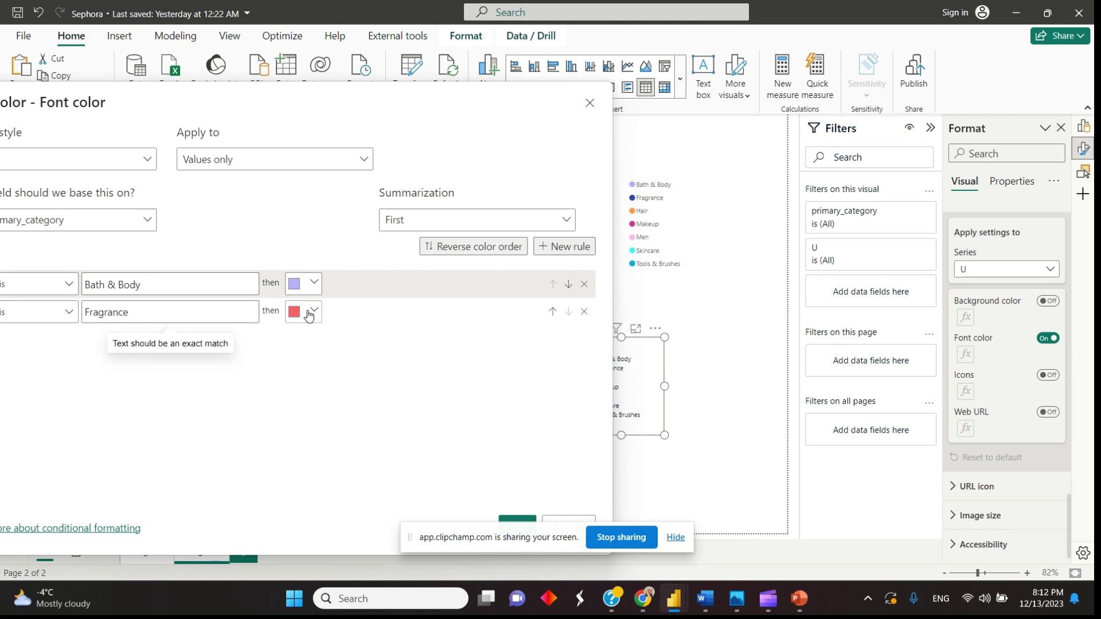
{"action": "left_click", "coordinate": [308, 313]}
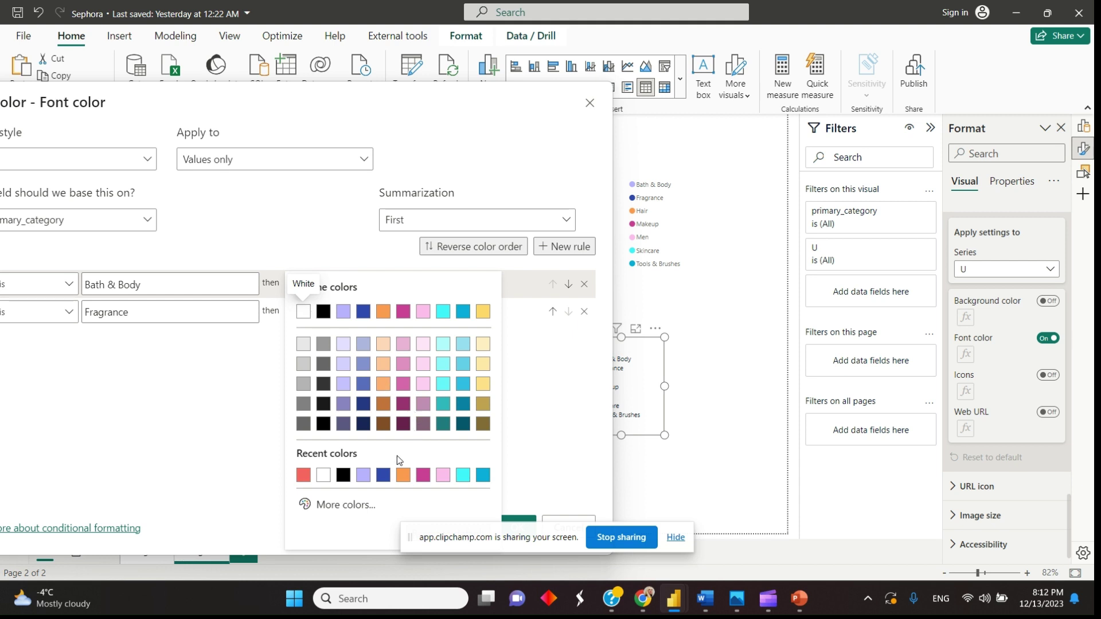
{"action": "left_click", "coordinate": [383, 476]}
{"action": "left_click", "coordinate": [564, 247]}
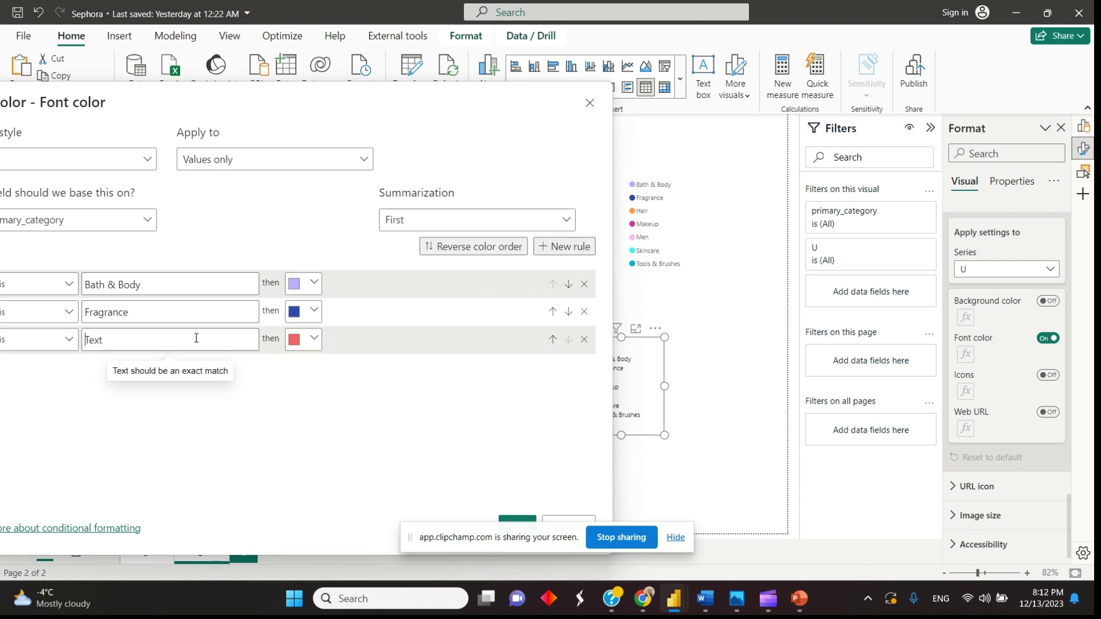
{"action": "type", "text": "Hair"}
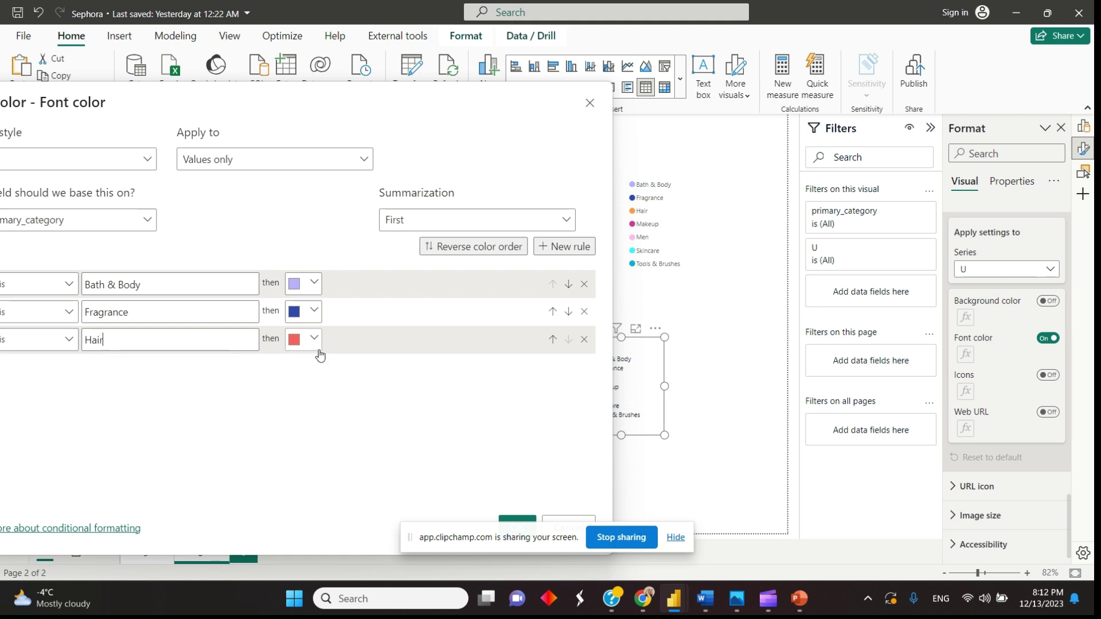
{"action": "left_click", "coordinate": [559, 247]}
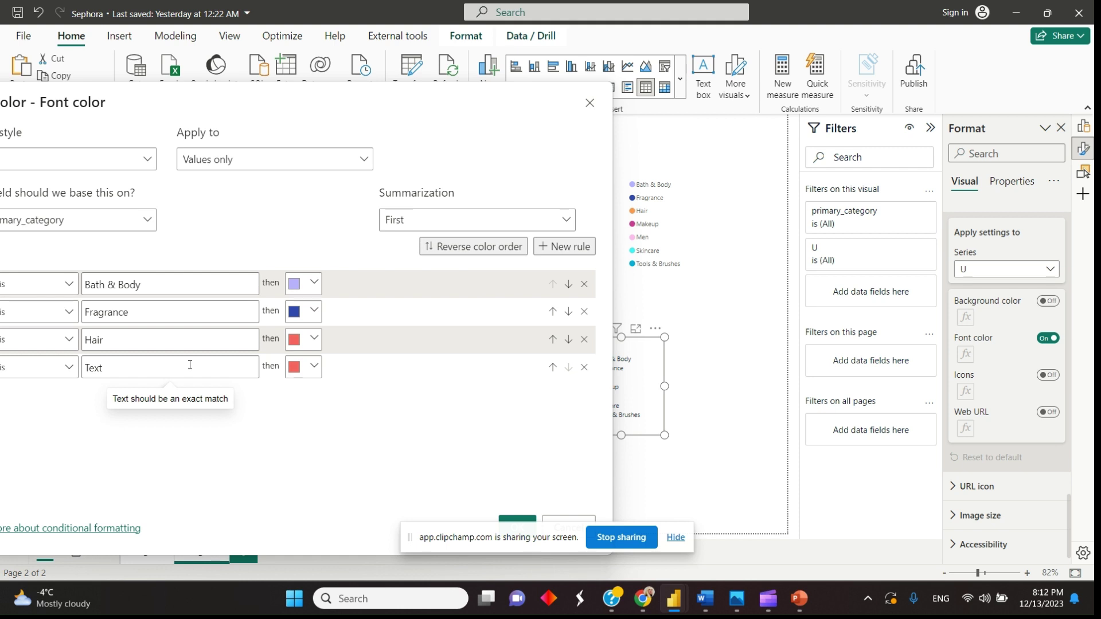
{"action": "type", "text": "Makeup"}
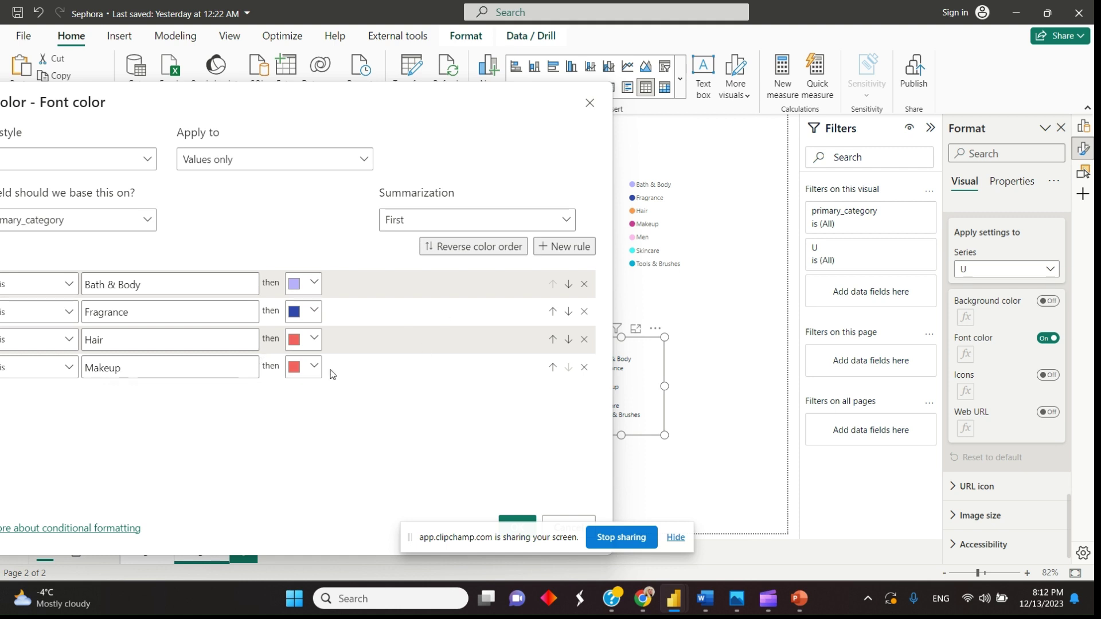
{"action": "left_click", "coordinate": [312, 374]}
{"action": "left_click", "coordinate": [422, 285]}
Add rules making Men light pink and Skincare cyan.
{"action": "left_click", "coordinate": [567, 249]}
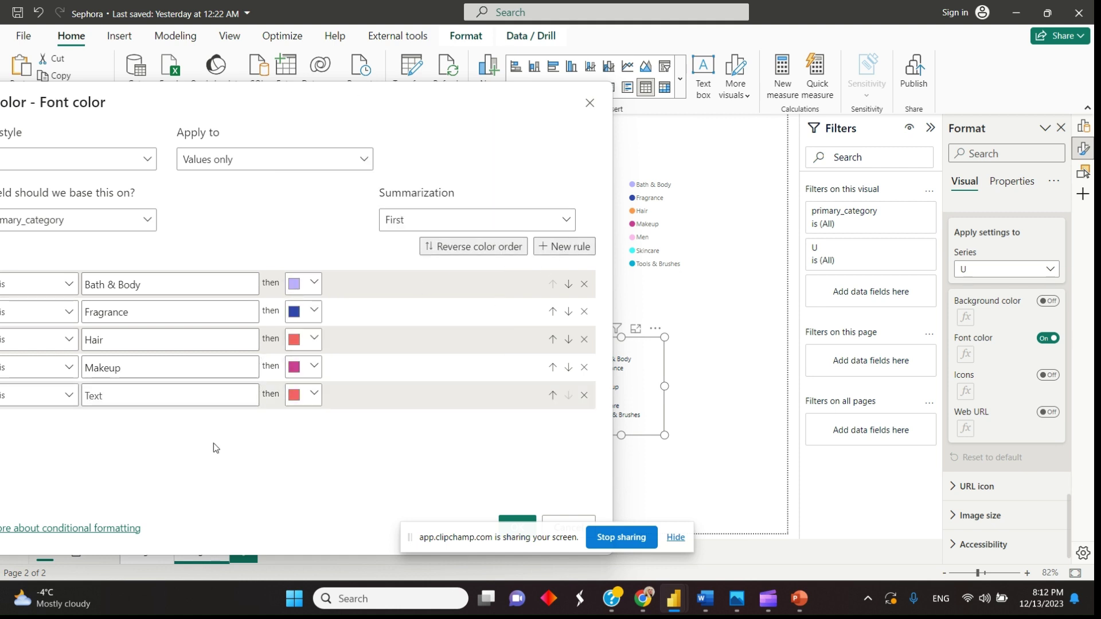
{"action": "left_click", "coordinate": [156, 392]}
{"action": "type", "text": "Men"}
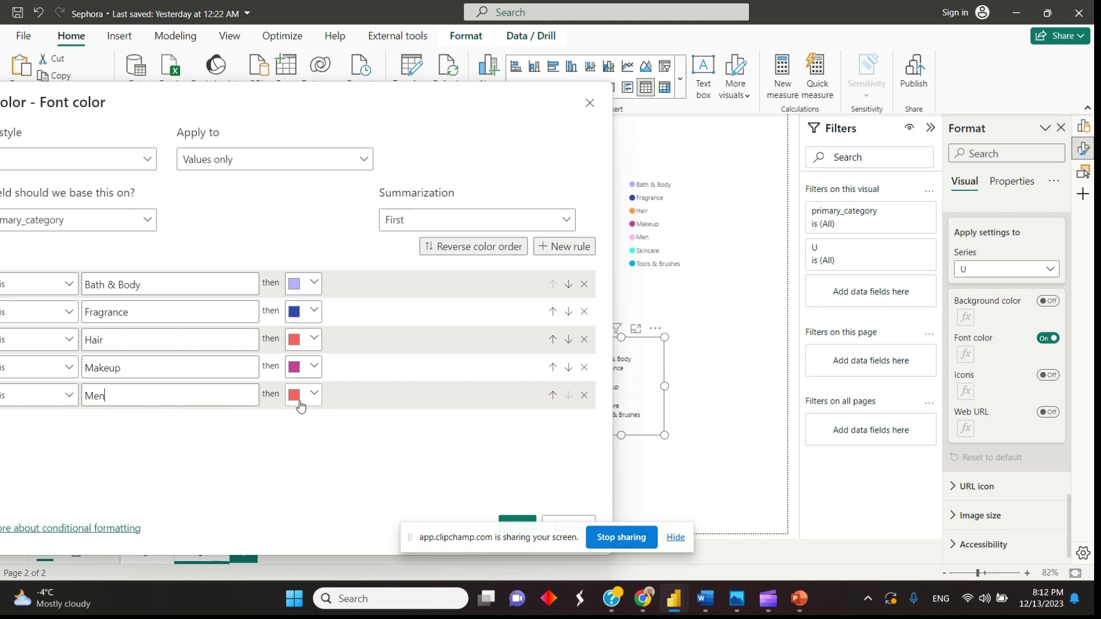
{"action": "left_click", "coordinate": [301, 396]}
{"action": "left_click", "coordinate": [446, 305]}
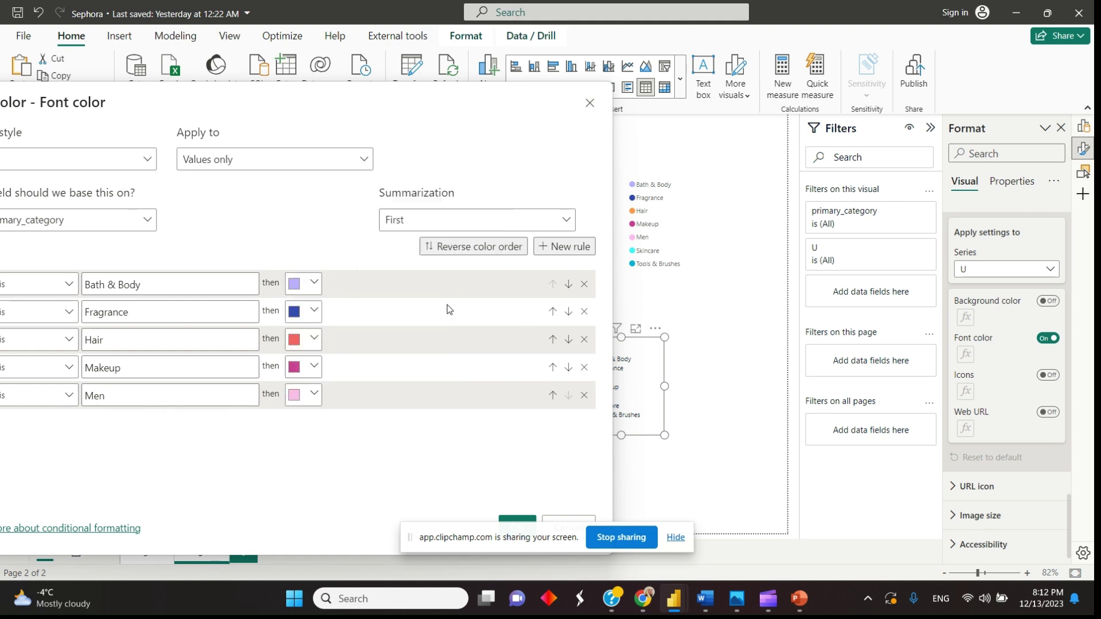
{"action": "left_click", "coordinate": [563, 248]}
{"action": "type", "text": "Skincare"}
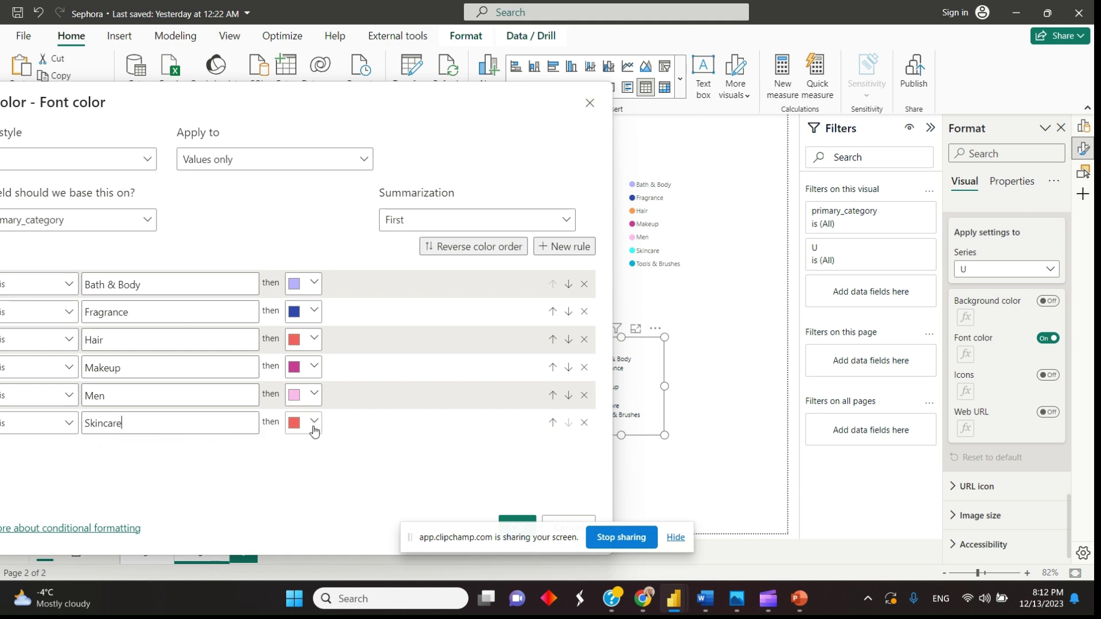
{"action": "left_click", "coordinate": [313, 426]}
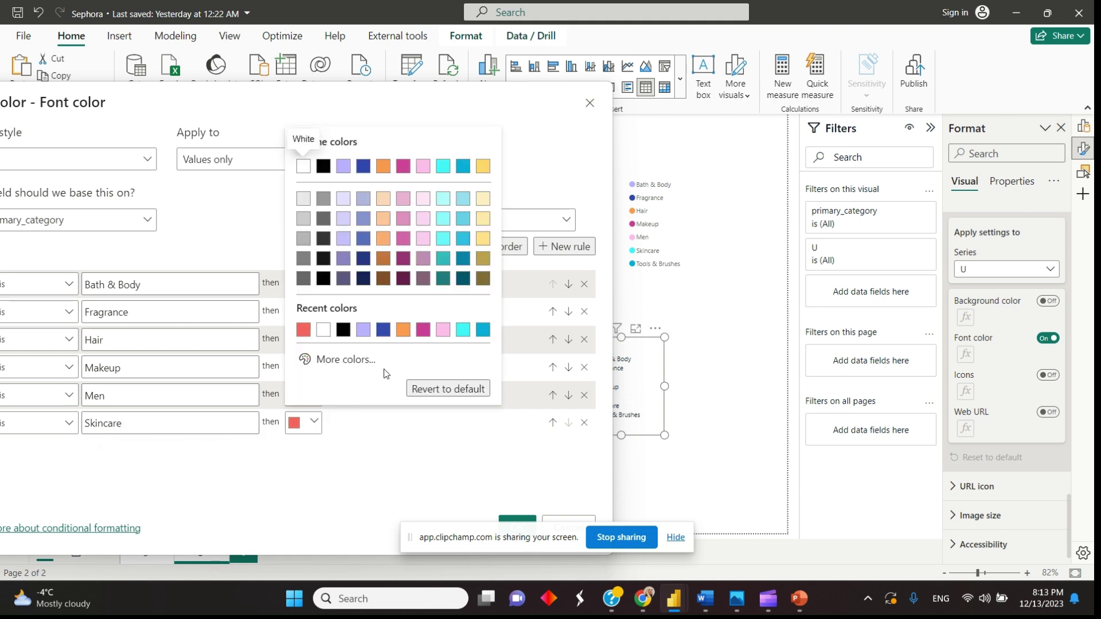
{"action": "left_click", "coordinate": [465, 330]}
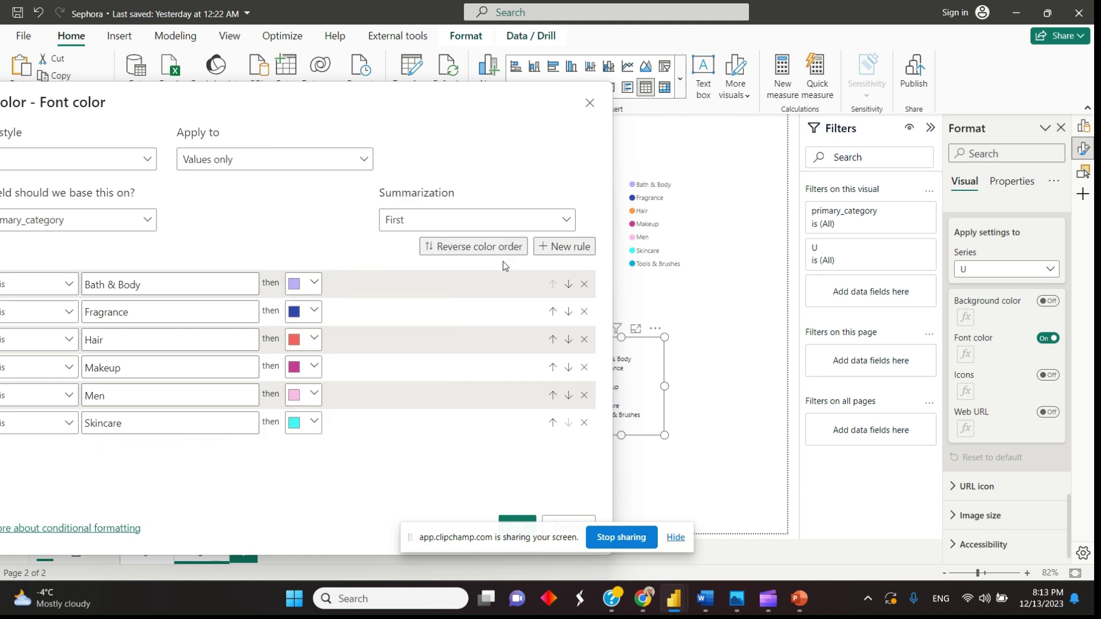
Add a teal rule for Tools & Brushes and bring the rules window fully into view.
{"action": "left_click", "coordinate": [564, 248]}
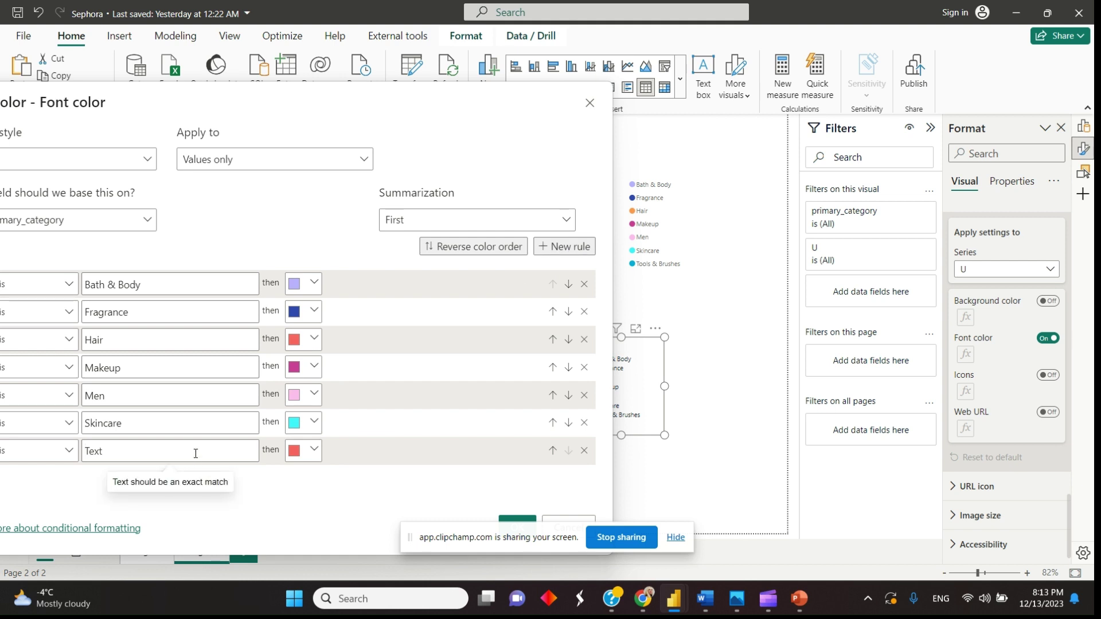
{"action": "type", "text": "Toold"}
{"action": "key", "text": "BackSpace"}
{"action": "type", "text": "s "}
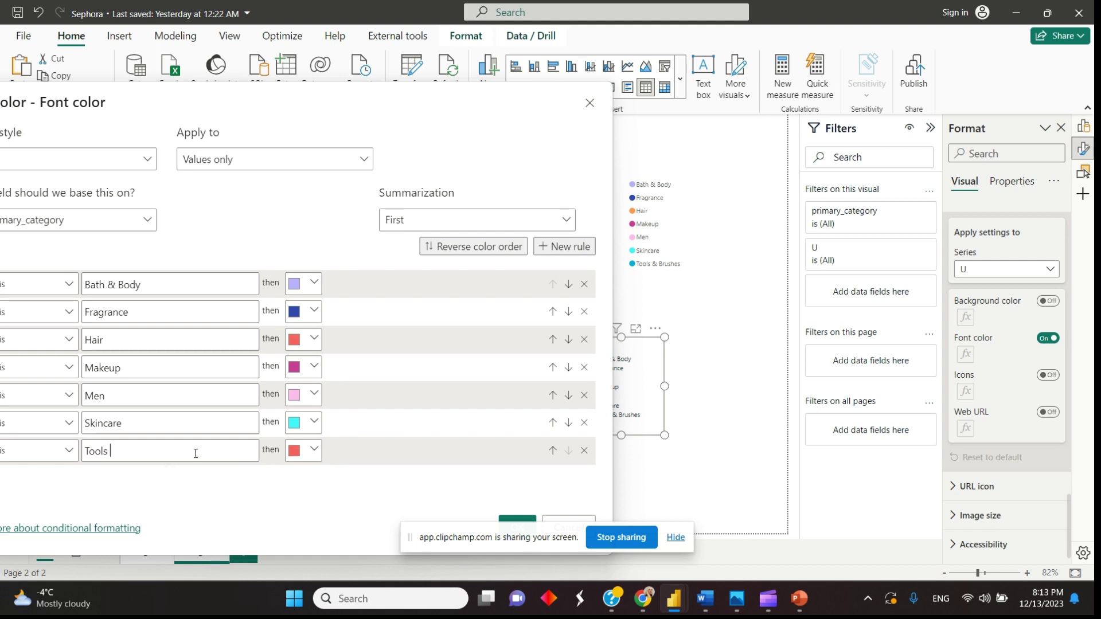
{"action": "type", "text": "& Brushes"}
{"action": "left_click", "coordinate": [314, 454]}
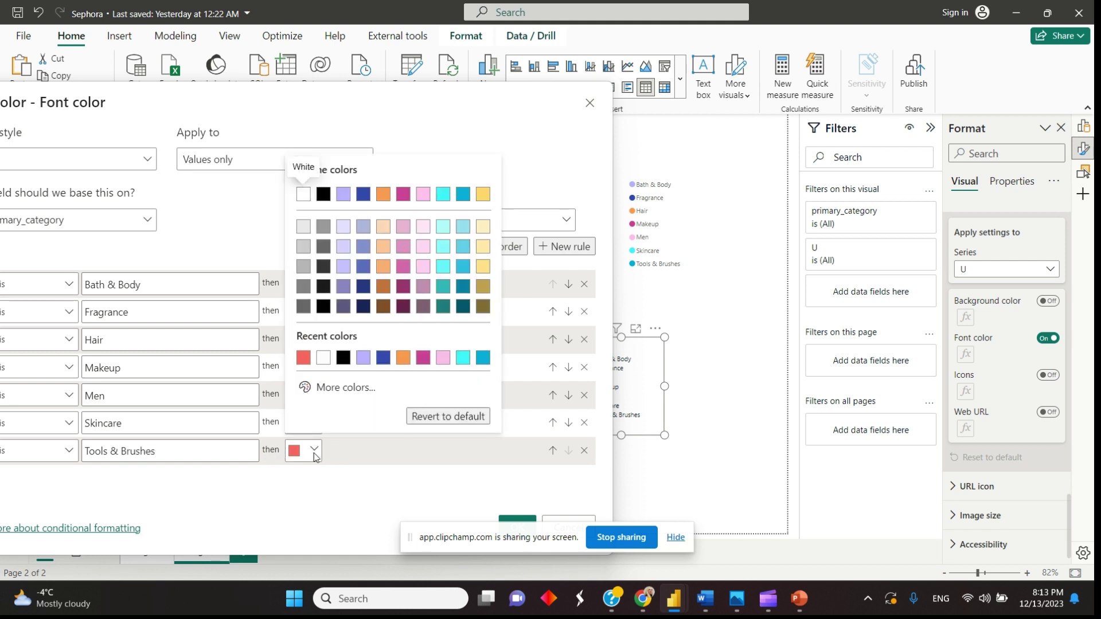
{"action": "left_click", "coordinate": [484, 359]}
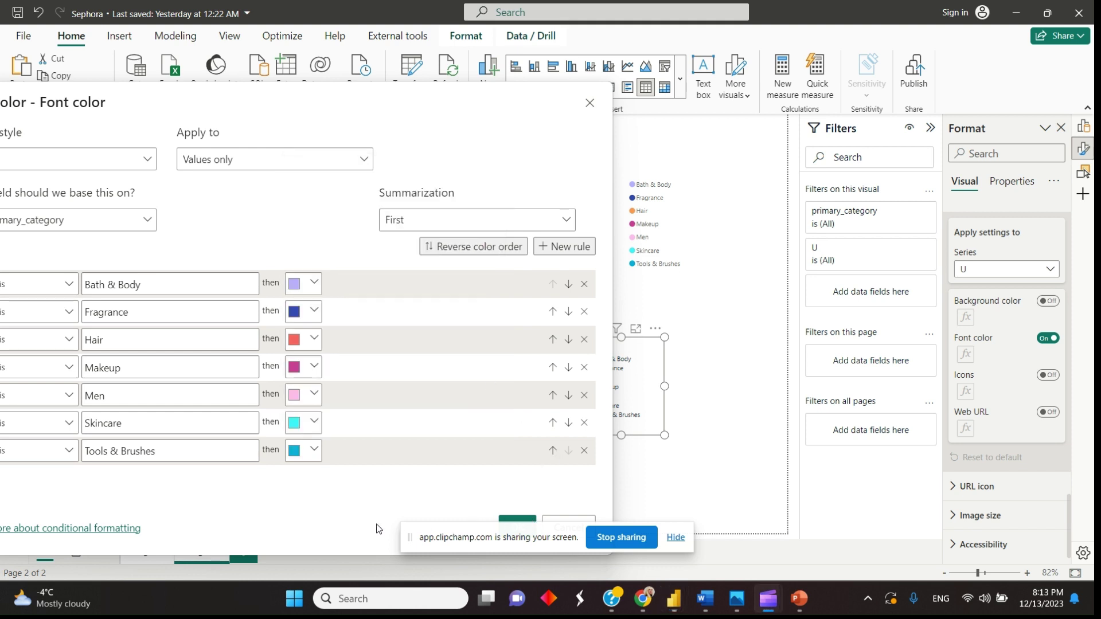
{"action": "left_click_drag", "start_coordinate": [490, 88], "coordinate": [644, 21]}
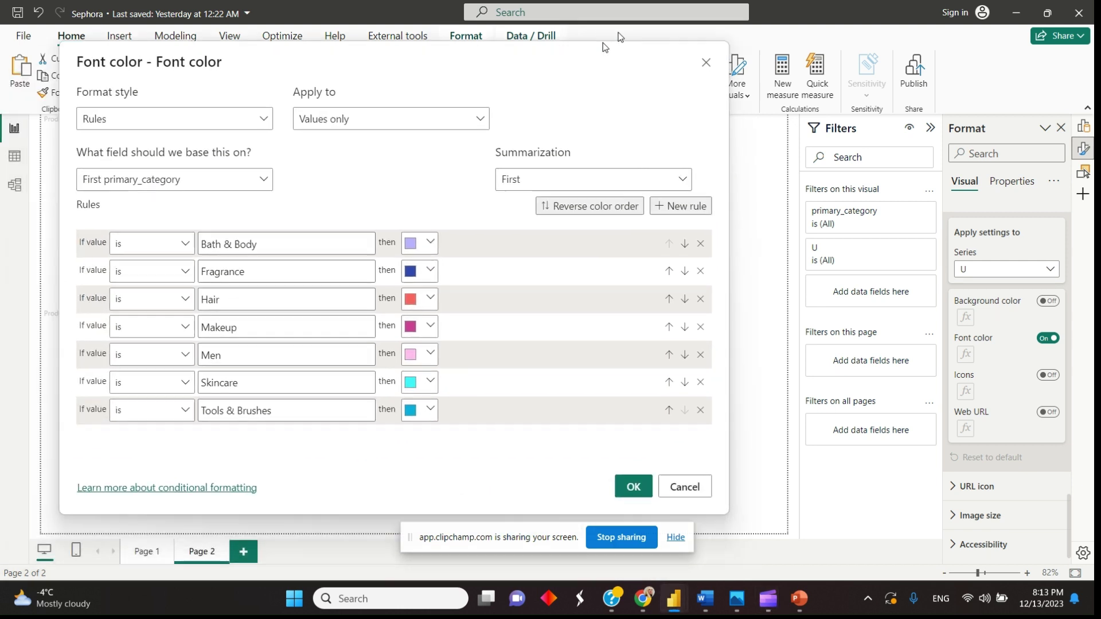
Apply the colour rules and switch the table's Total row off.
{"action": "left_click", "coordinate": [672, 462]}
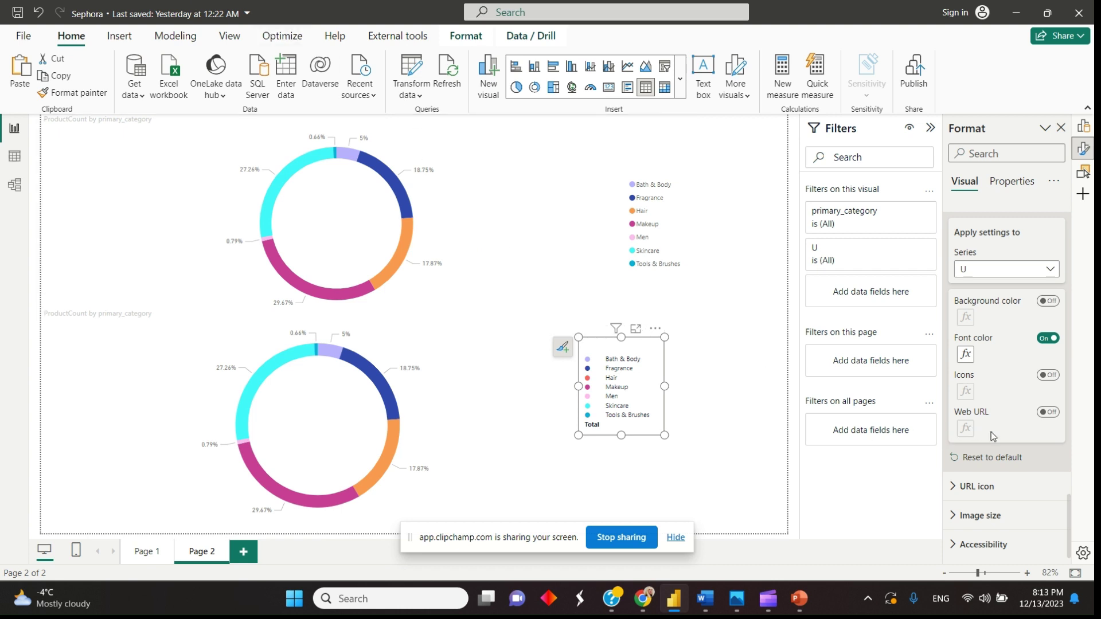
{"action": "scroll", "coordinate": [990, 430], "scroll_direction": "up", "scroll_amount": 1}
{"action": "scroll", "coordinate": [1022, 432], "scroll_direction": "up", "scroll_amount": 4}
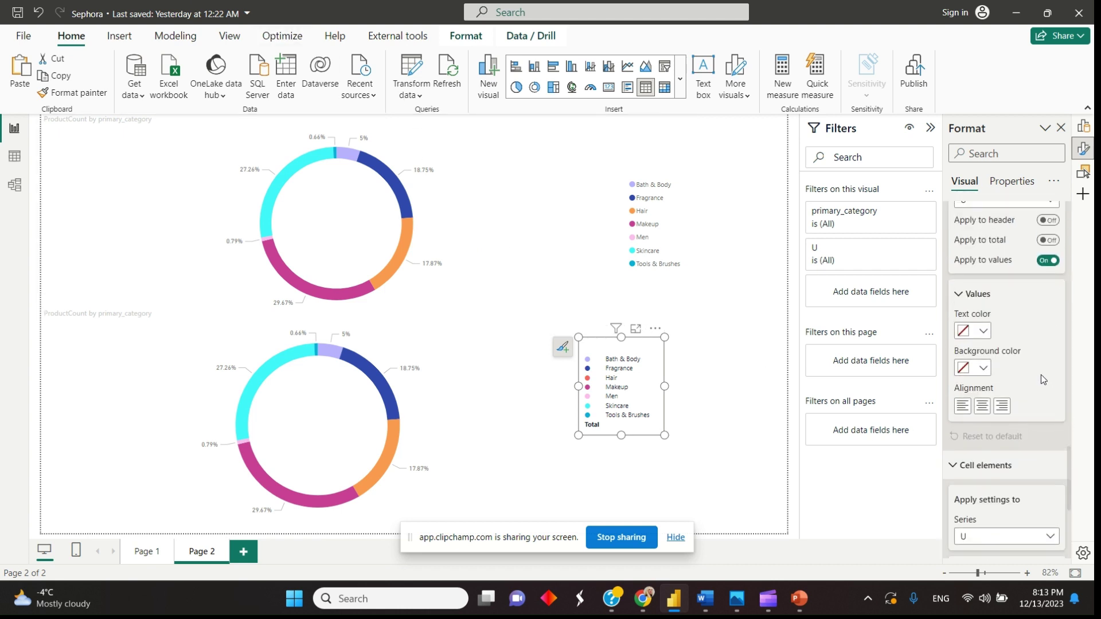
{"action": "scroll", "coordinate": [1041, 374], "scroll_direction": "up", "scroll_amount": 2}
{"action": "scroll", "coordinate": [1032, 358], "scroll_direction": "up", "scroll_amount": 2}
{"action": "left_click", "coordinate": [1033, 314]}
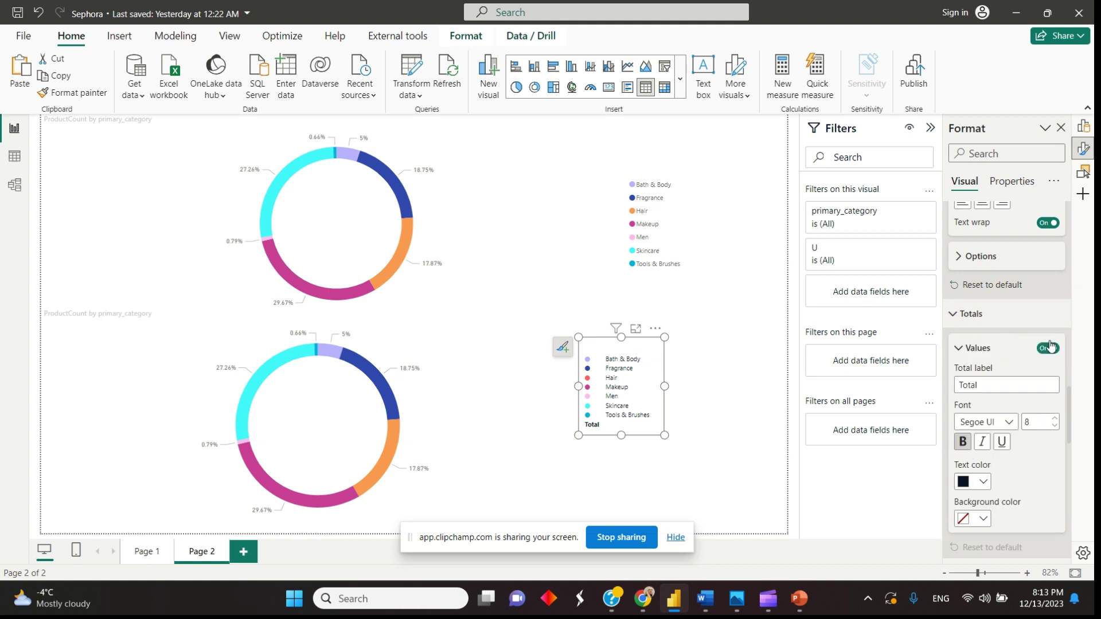
{"action": "left_click", "coordinate": [1048, 347]}
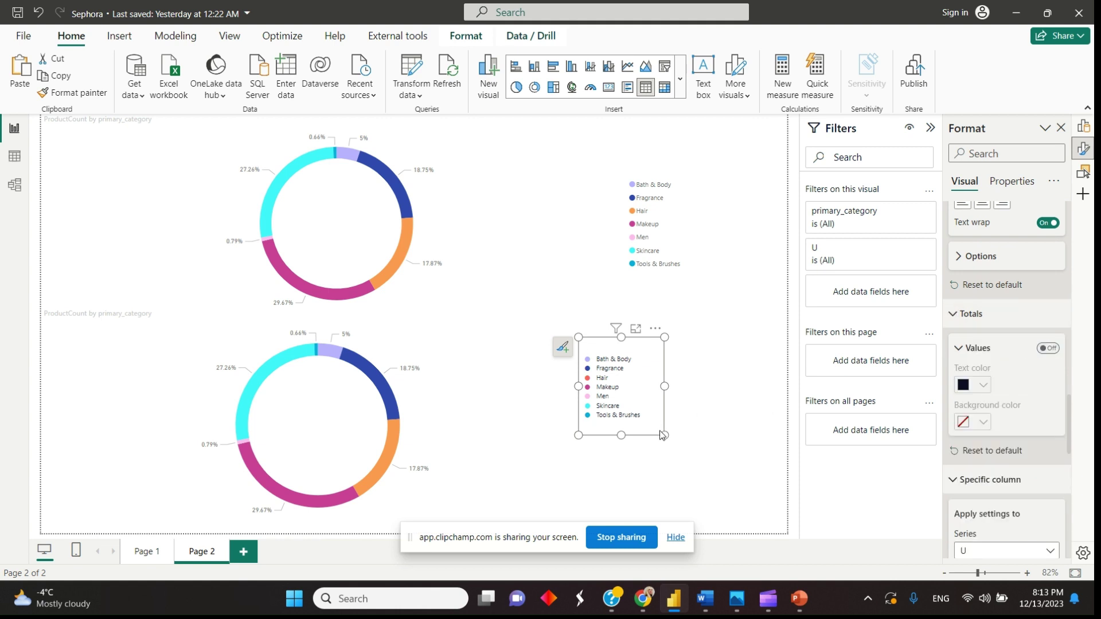
Move the legend table beside the lower donut and shorten the upper donut.
{"action": "mouse_move", "coordinate": [654, 331]}
{"action": "left_mouse_down"}
{"action": "mouse_move", "coordinate": [517, 360]}
{"action": "mouse_move", "coordinate": [524, 330]}
{"action": "mouse_move", "coordinate": [524, 376]}
{"action": "left_mouse_up"}
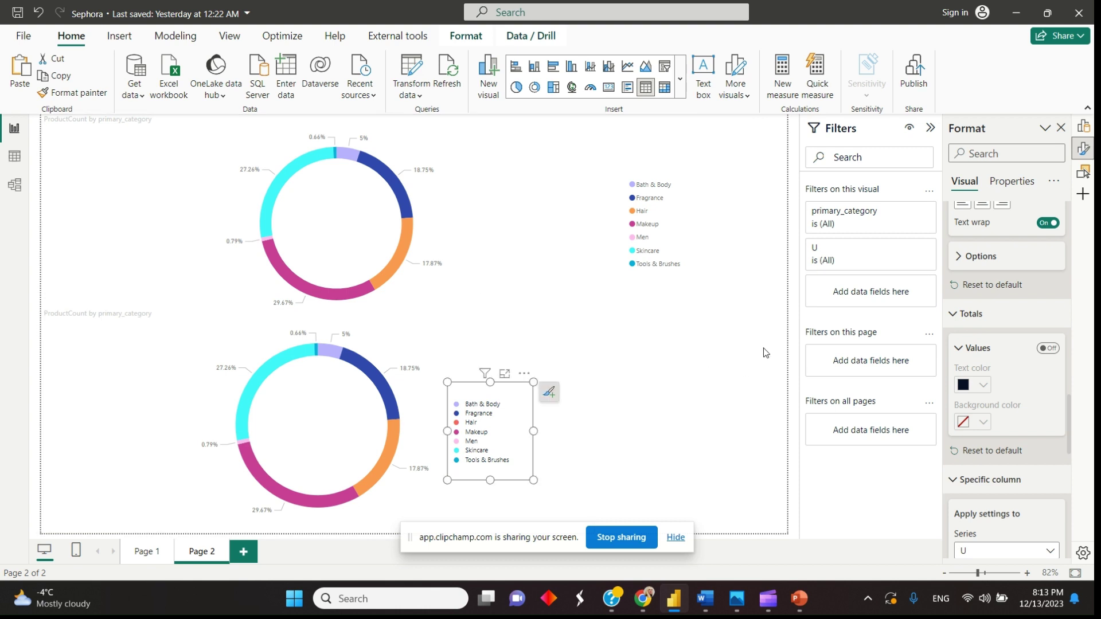
{"action": "left_click", "coordinate": [527, 312]}
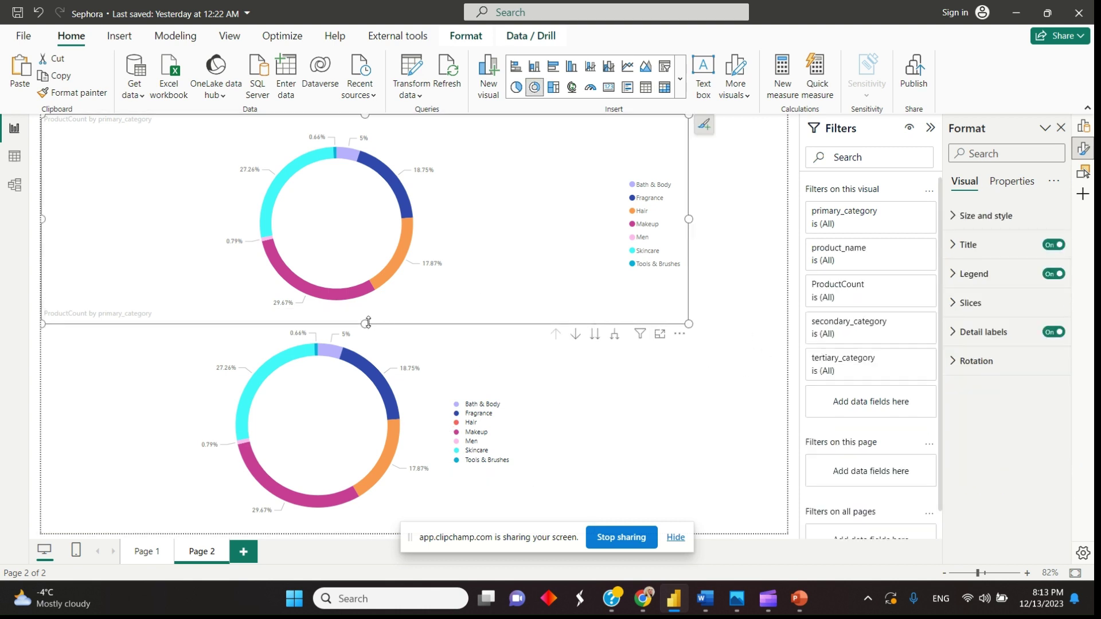
{"action": "left_click_drag", "start_coordinate": [373, 324], "coordinate": [382, 262]}
Select the lower donut and legend table together and group them as one unit.
{"action": "left_click_drag", "start_coordinate": [742, 306], "coordinate": [30, 540]}
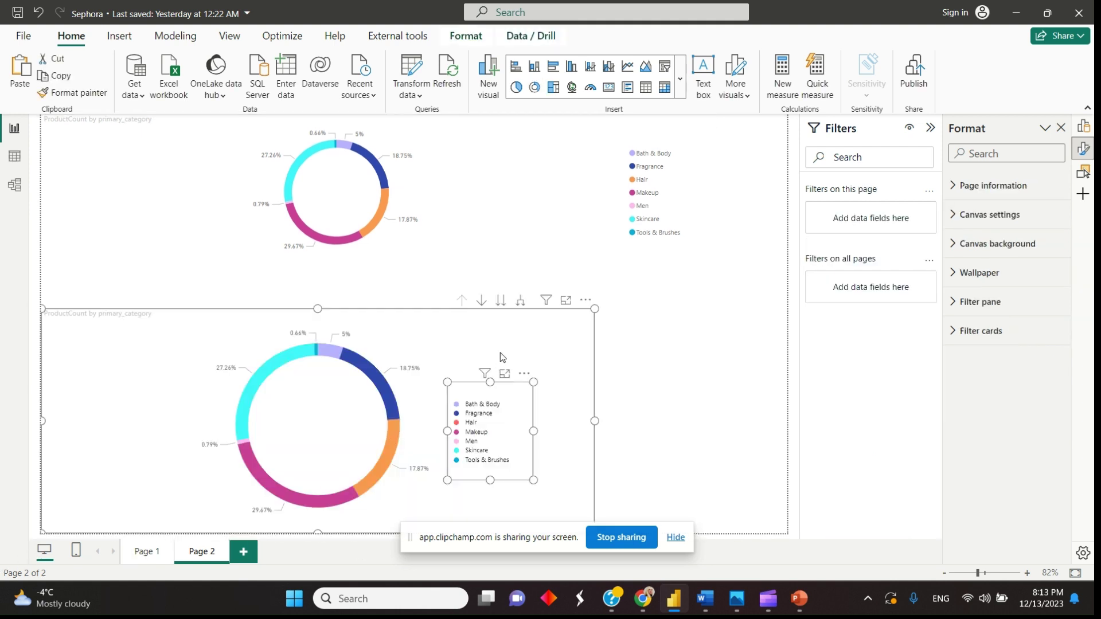
{"action": "right_click", "coordinate": [499, 352]}
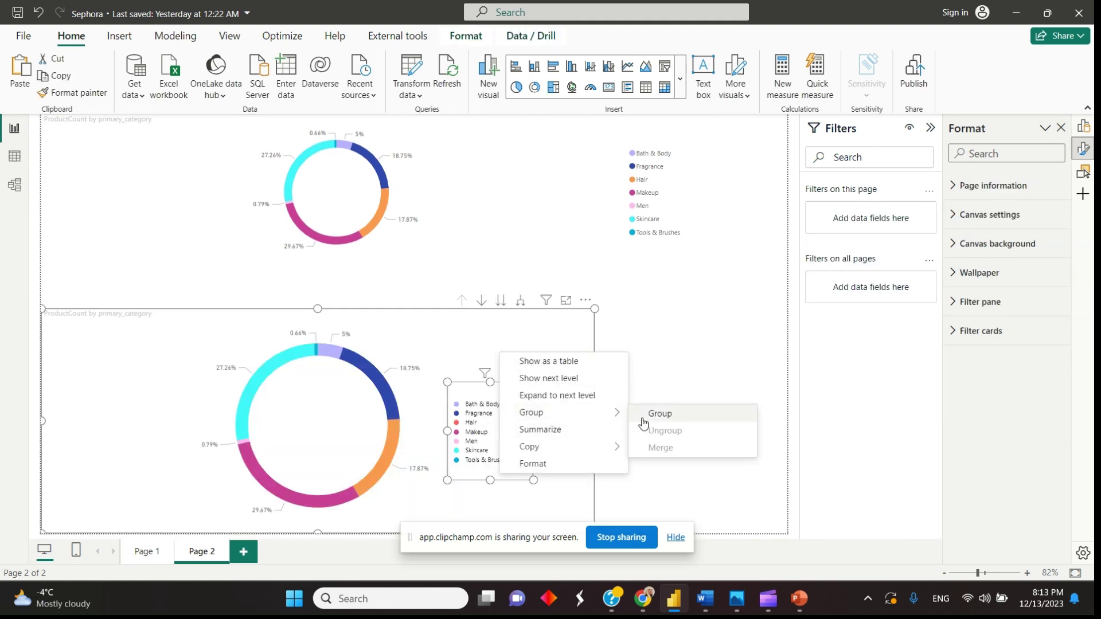
{"action": "left_click", "coordinate": [662, 421]}
{"action": "mouse_move", "coordinate": [547, 358]}
{"action": "left_mouse_down"}
{"action": "mouse_move", "coordinate": [699, 263]}
{"action": "mouse_move", "coordinate": [460, 385]}
{"action": "left_mouse_up"}
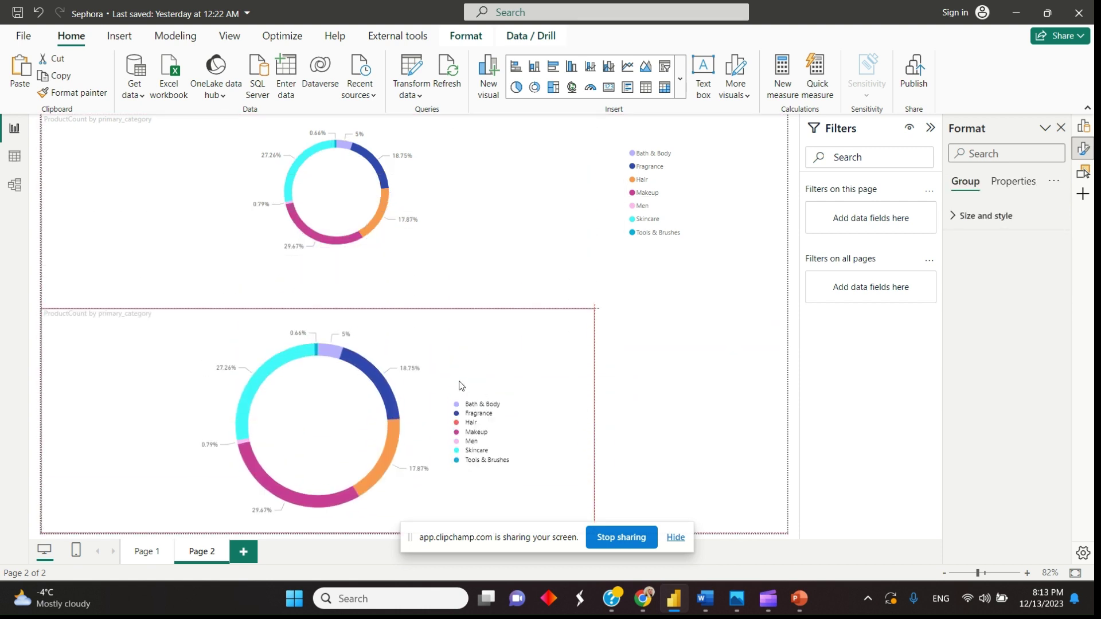
{"action": "left_click", "coordinate": [460, 386]}
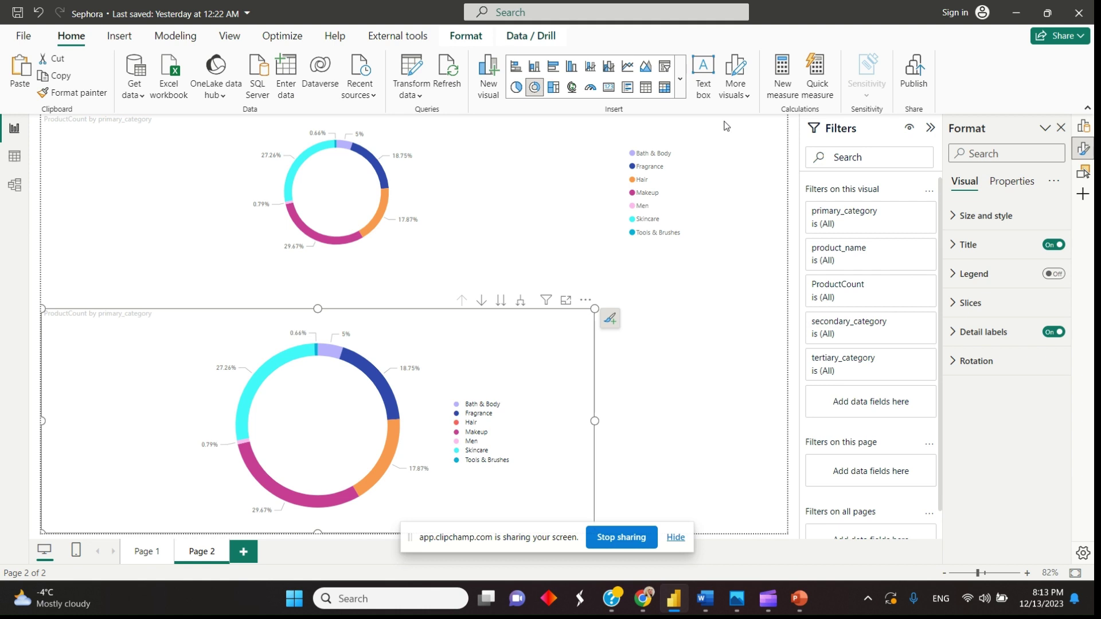